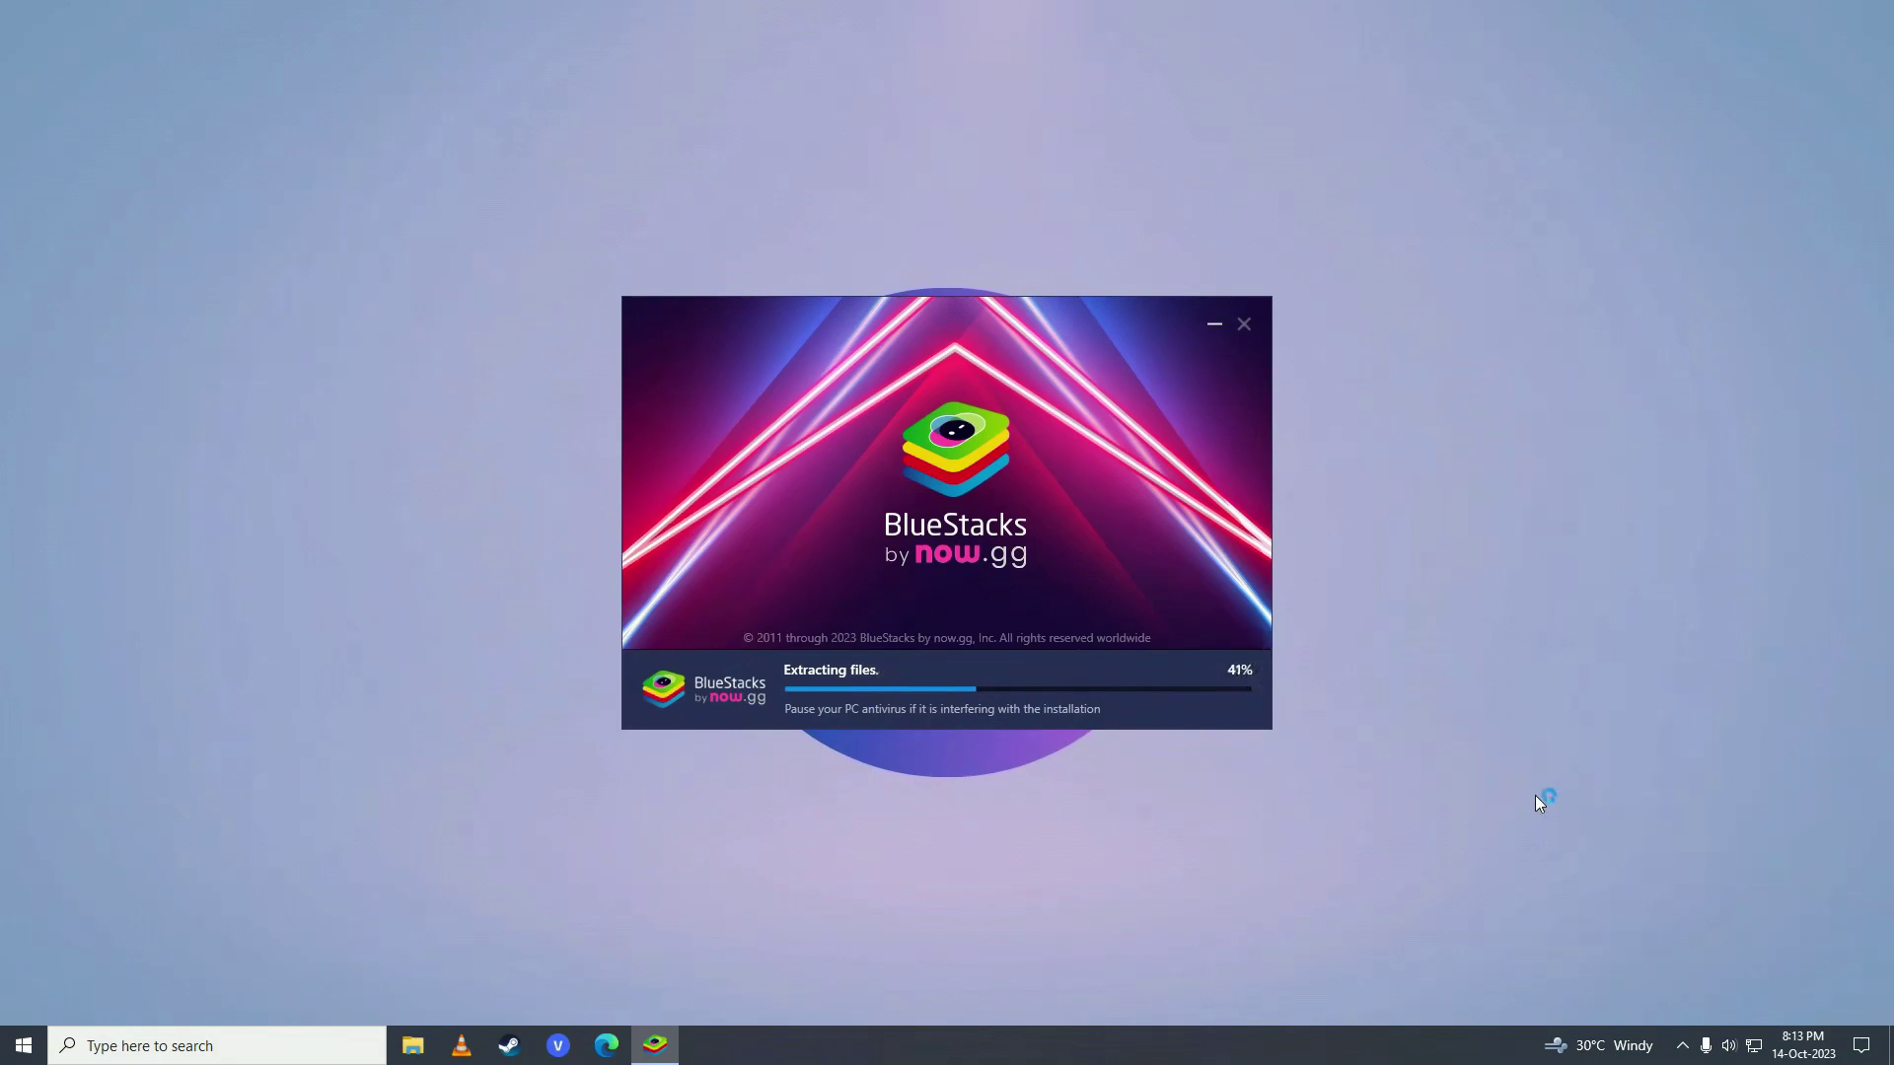
In Windows Security, turn off real-time protection in the virus and threat protection settings.
{"action": "left_click", "coordinate": [1683, 1046]}
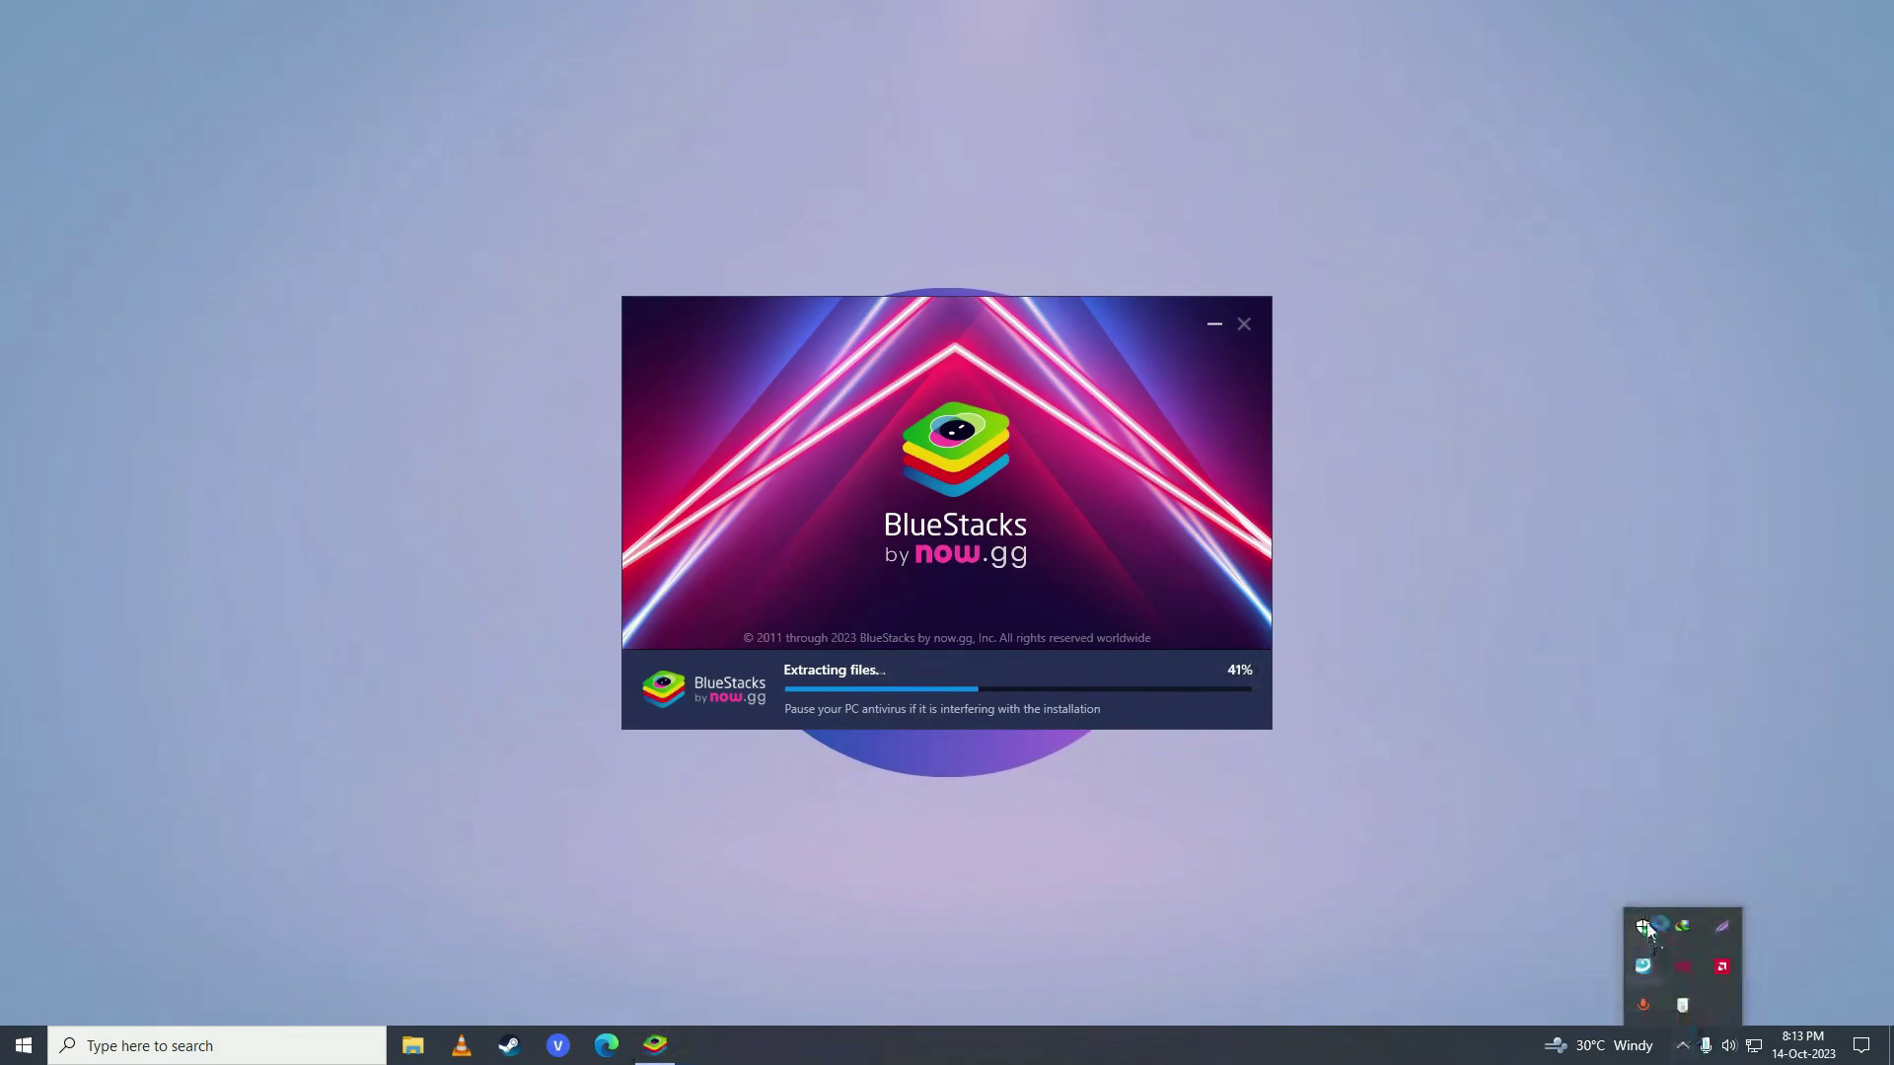
{"action": "left_click", "coordinate": [1649, 926]}
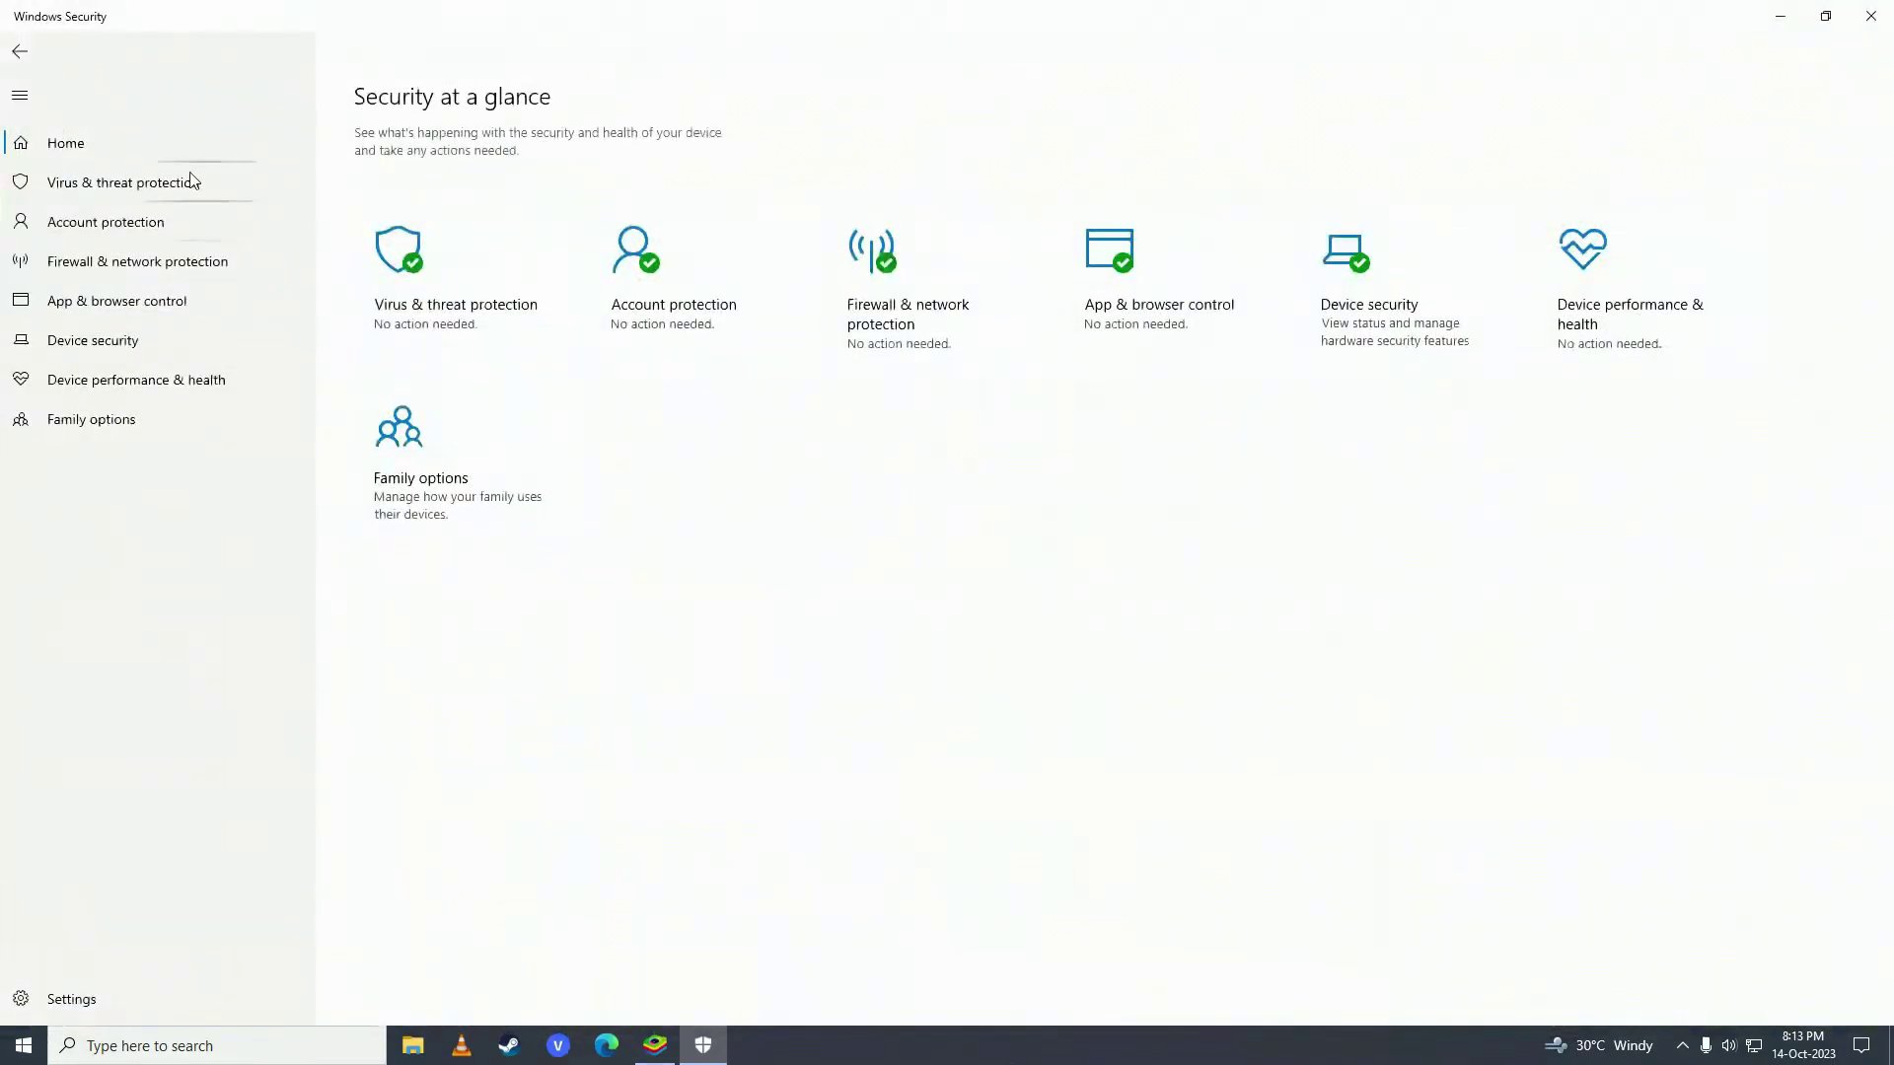
{"action": "left_click", "coordinate": [135, 184]}
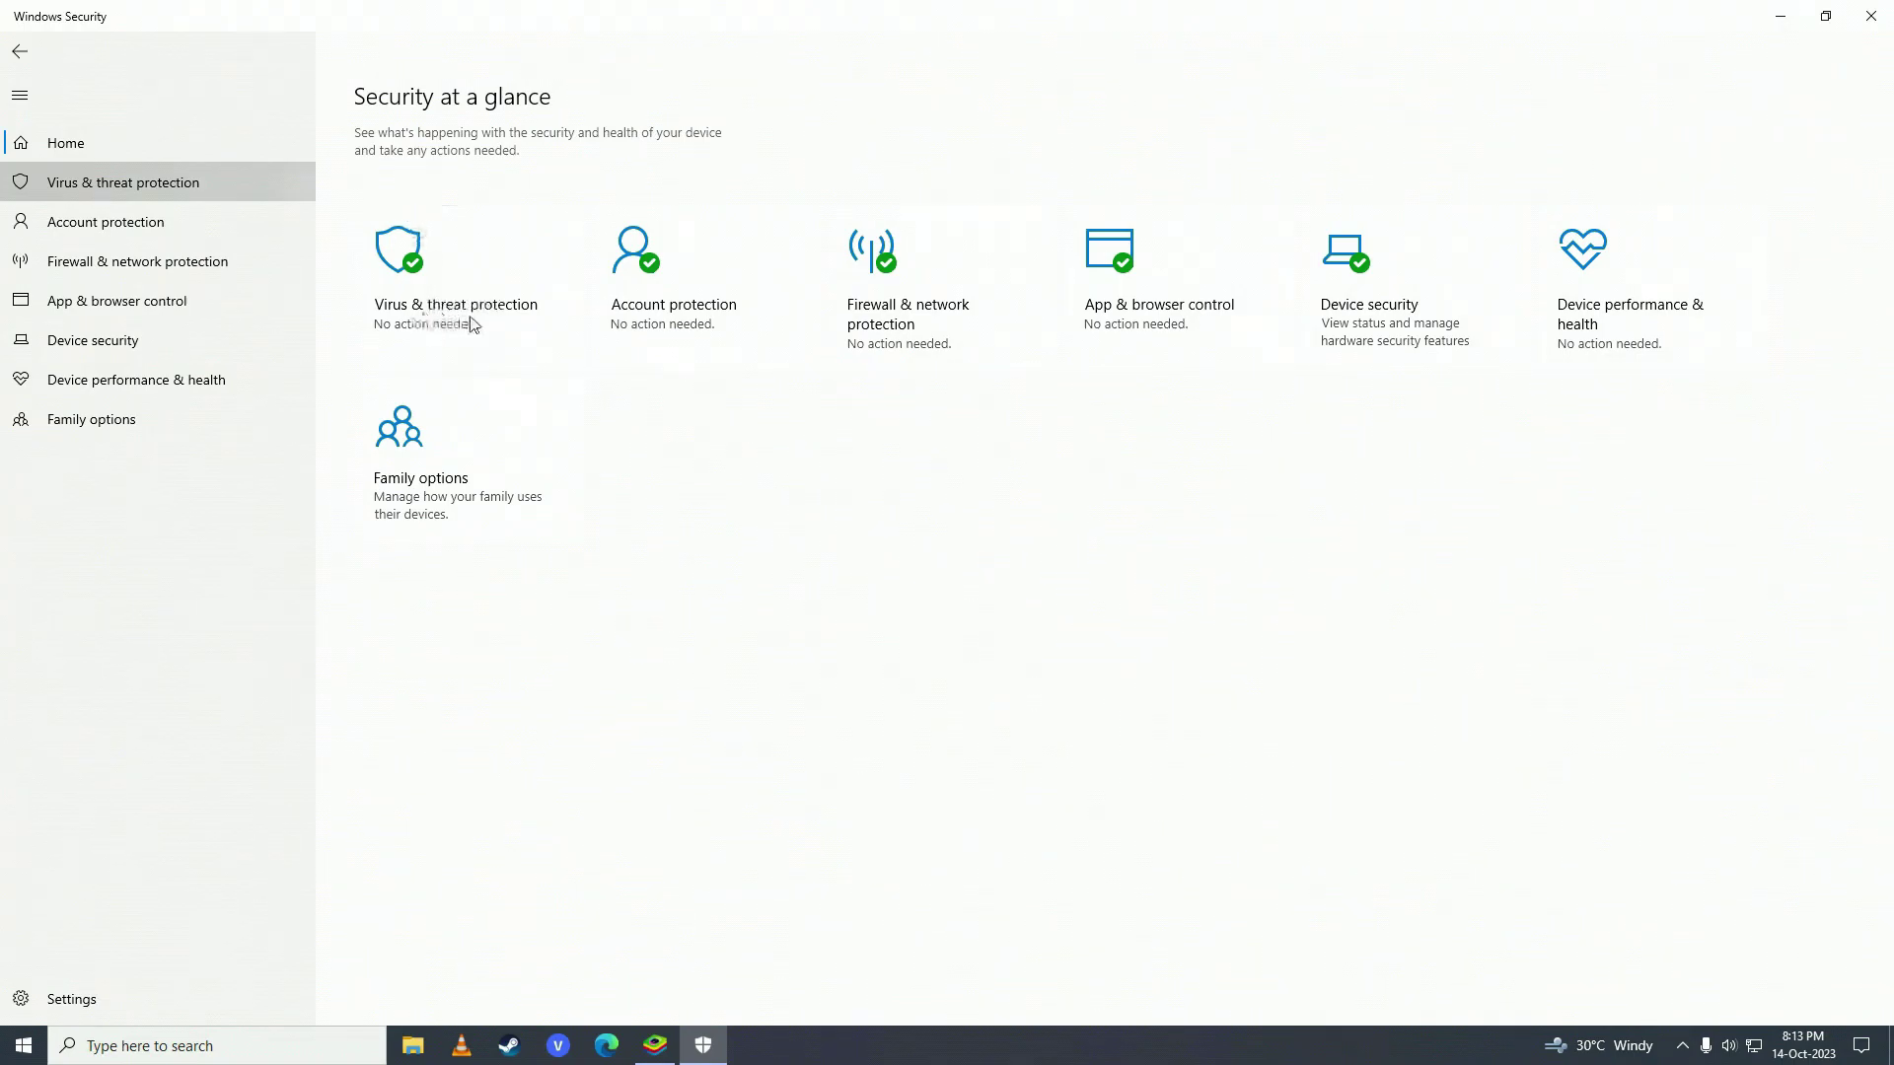
{"action": "left_click", "coordinate": [375, 325]}
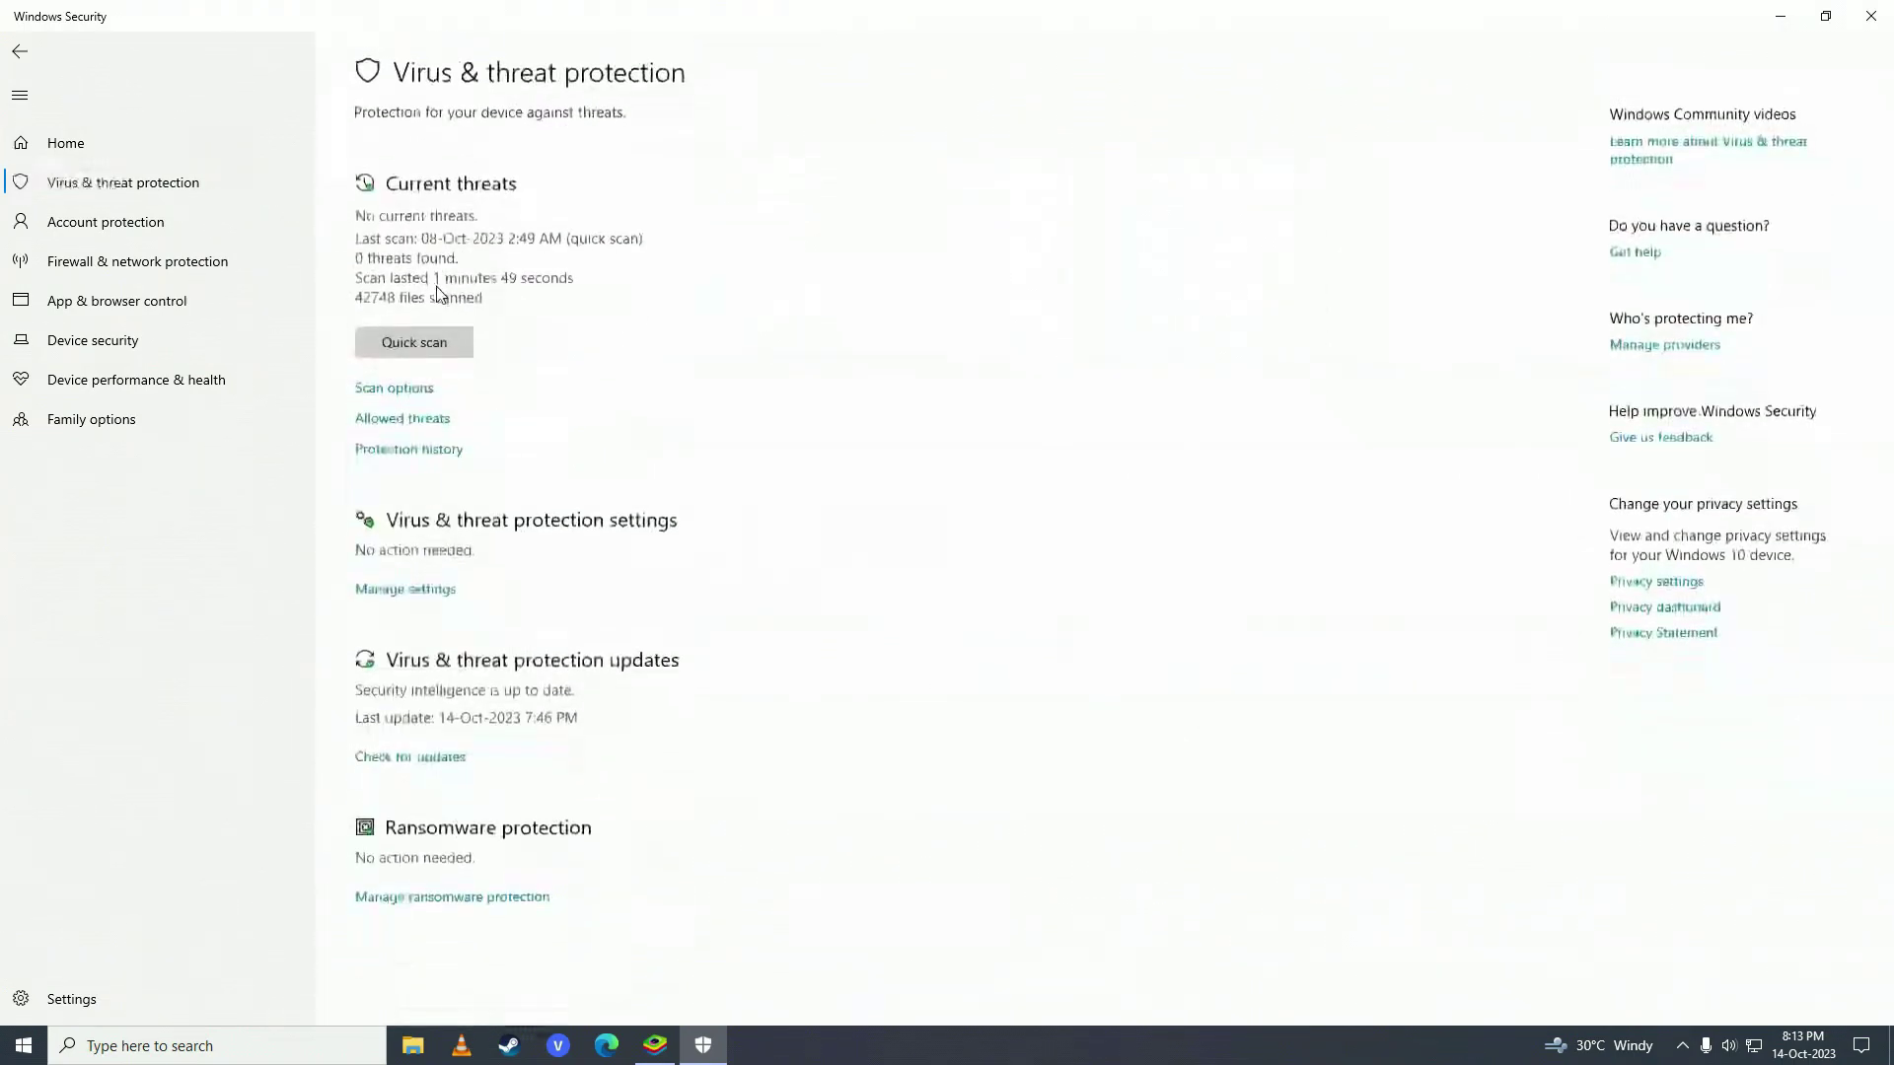
{"action": "left_click", "coordinate": [421, 590]}
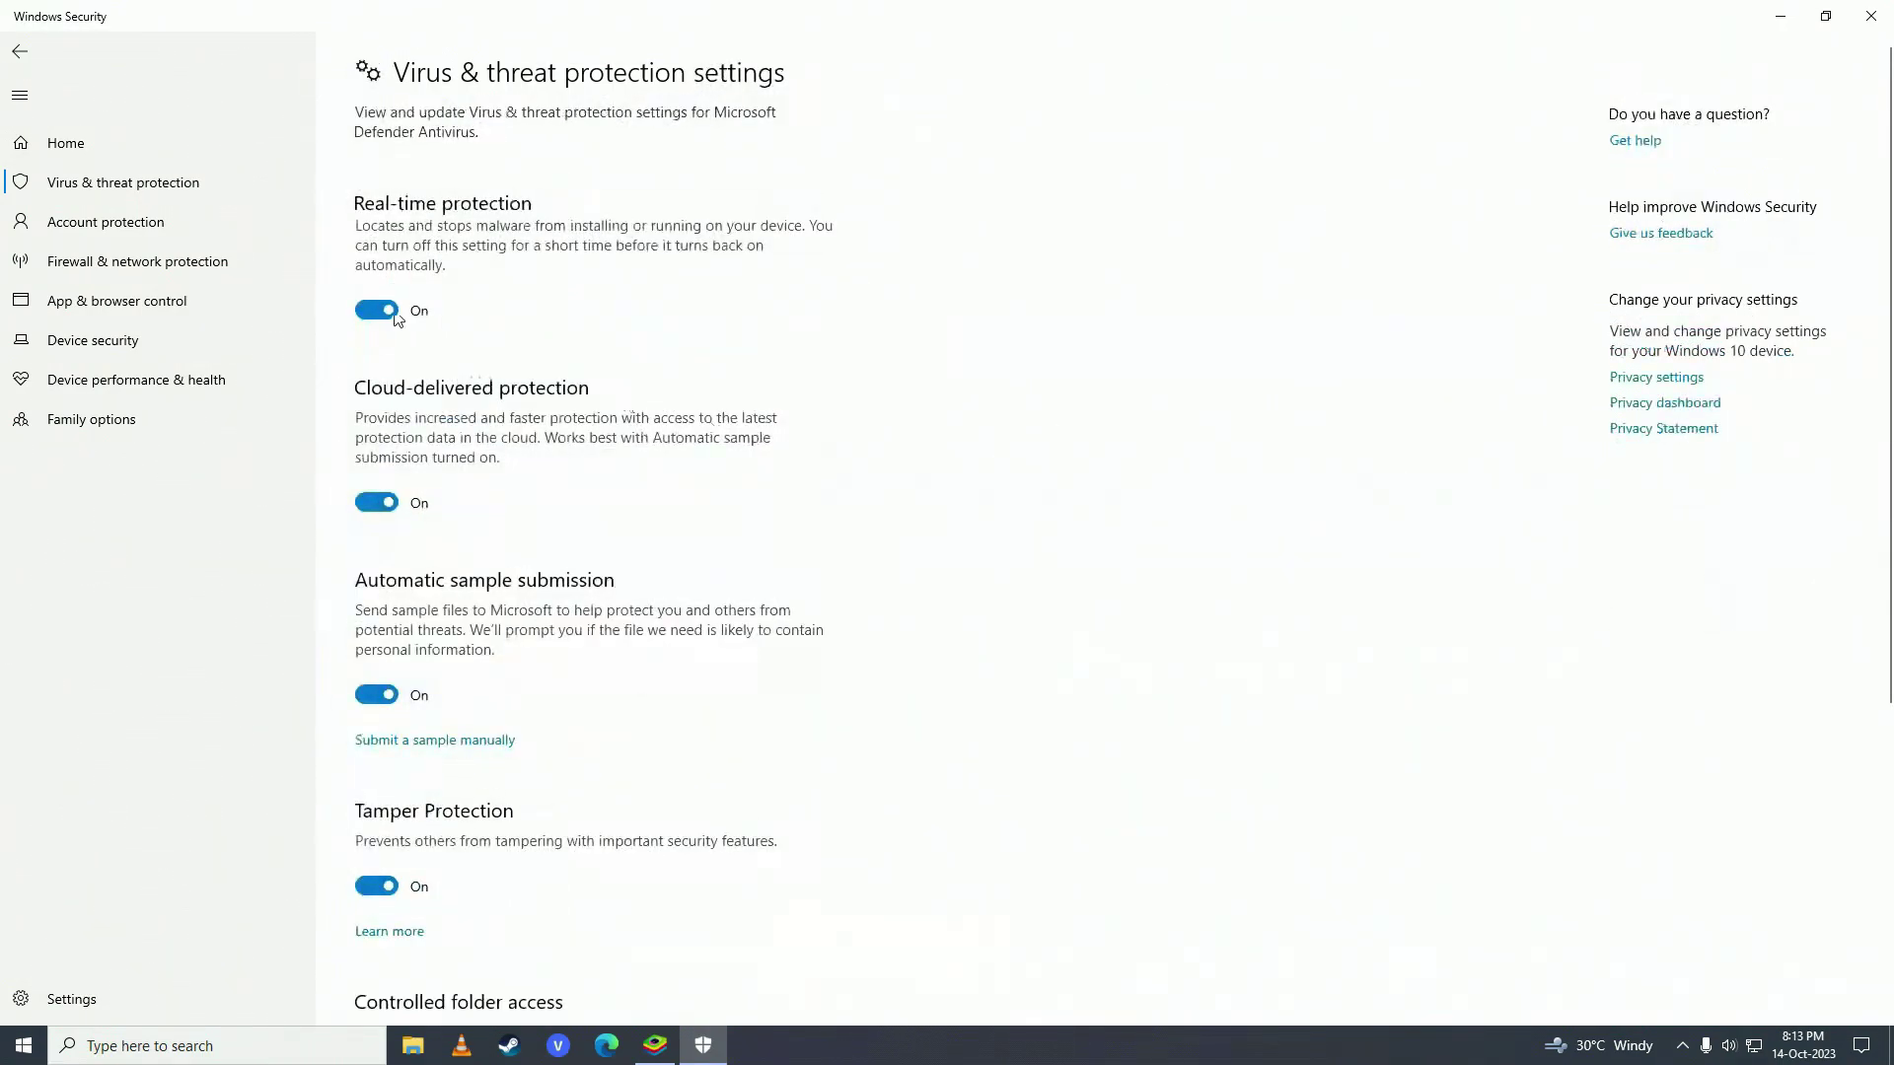
{"action": "left_click", "coordinate": [377, 311]}
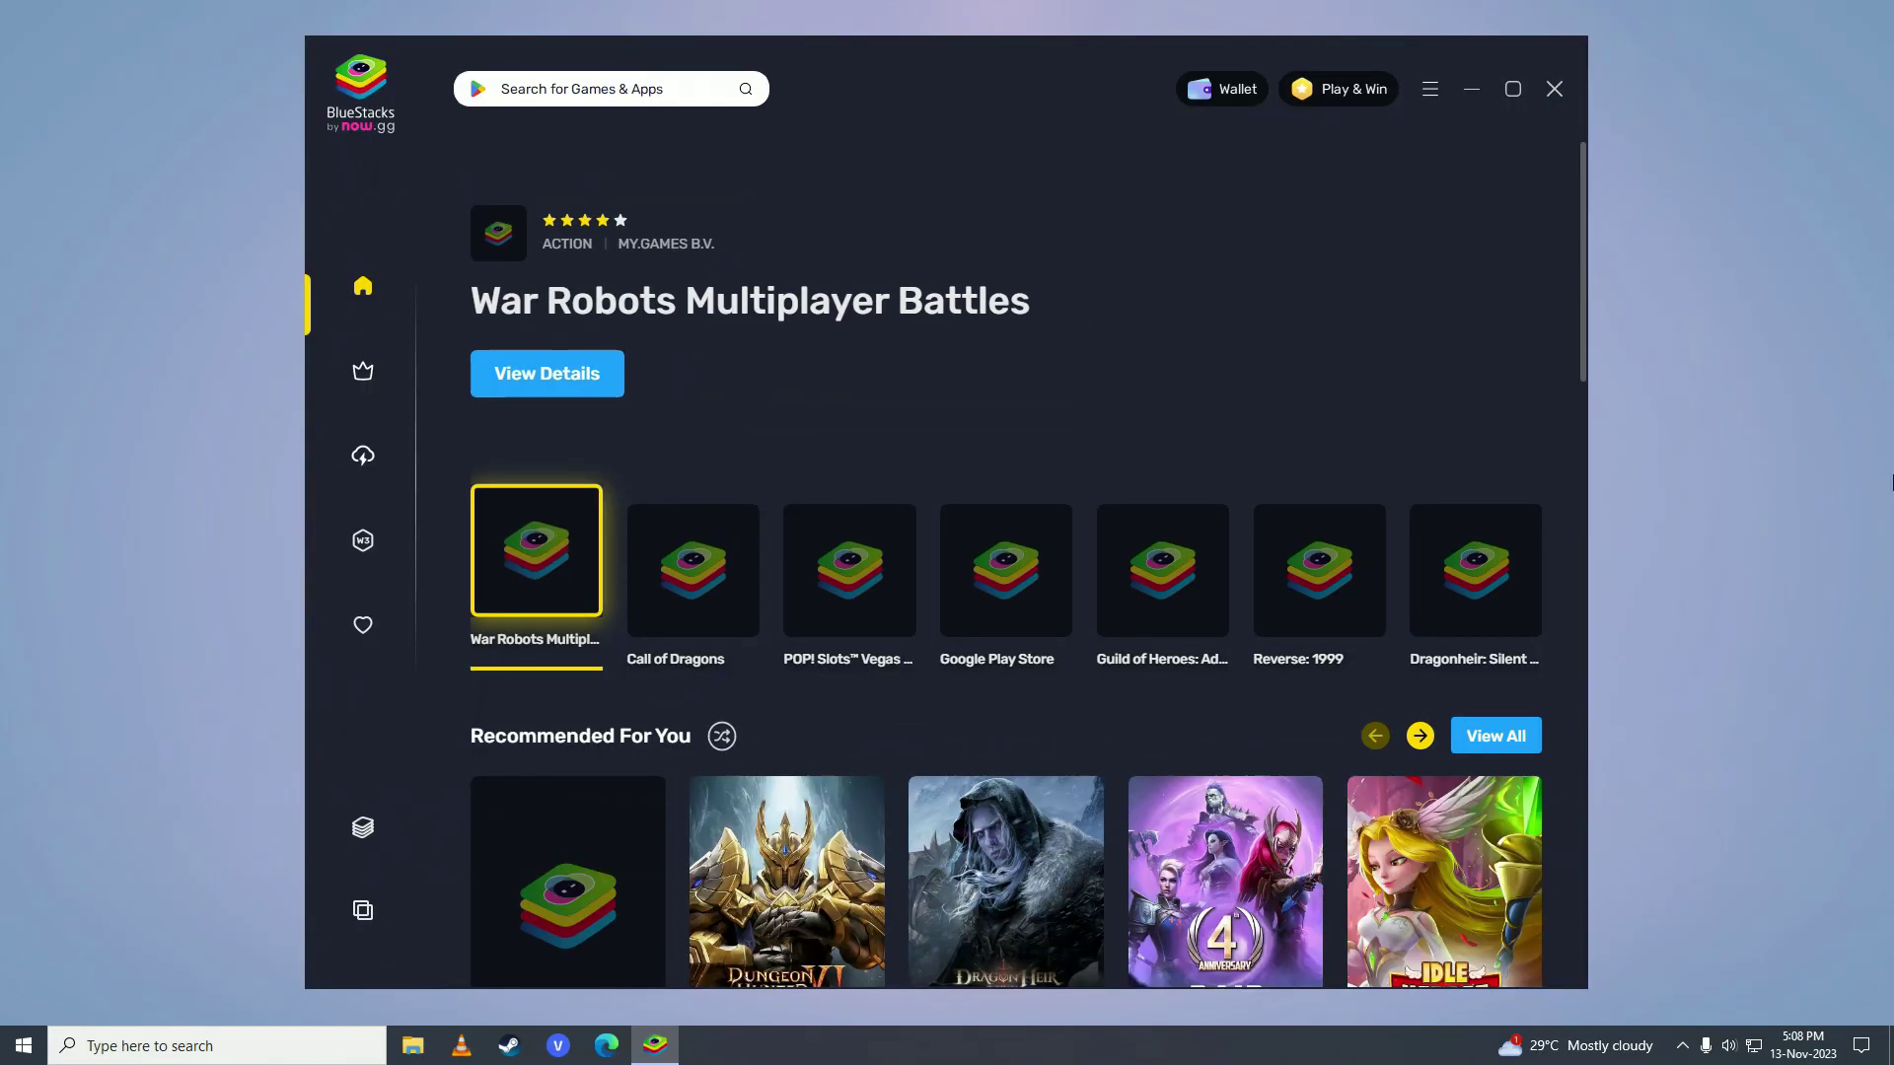
In BlueStacks, search for "free fire", view all matching games and open the Google Play app from the results.
{"action": "left_click", "coordinate": [657, 93]}
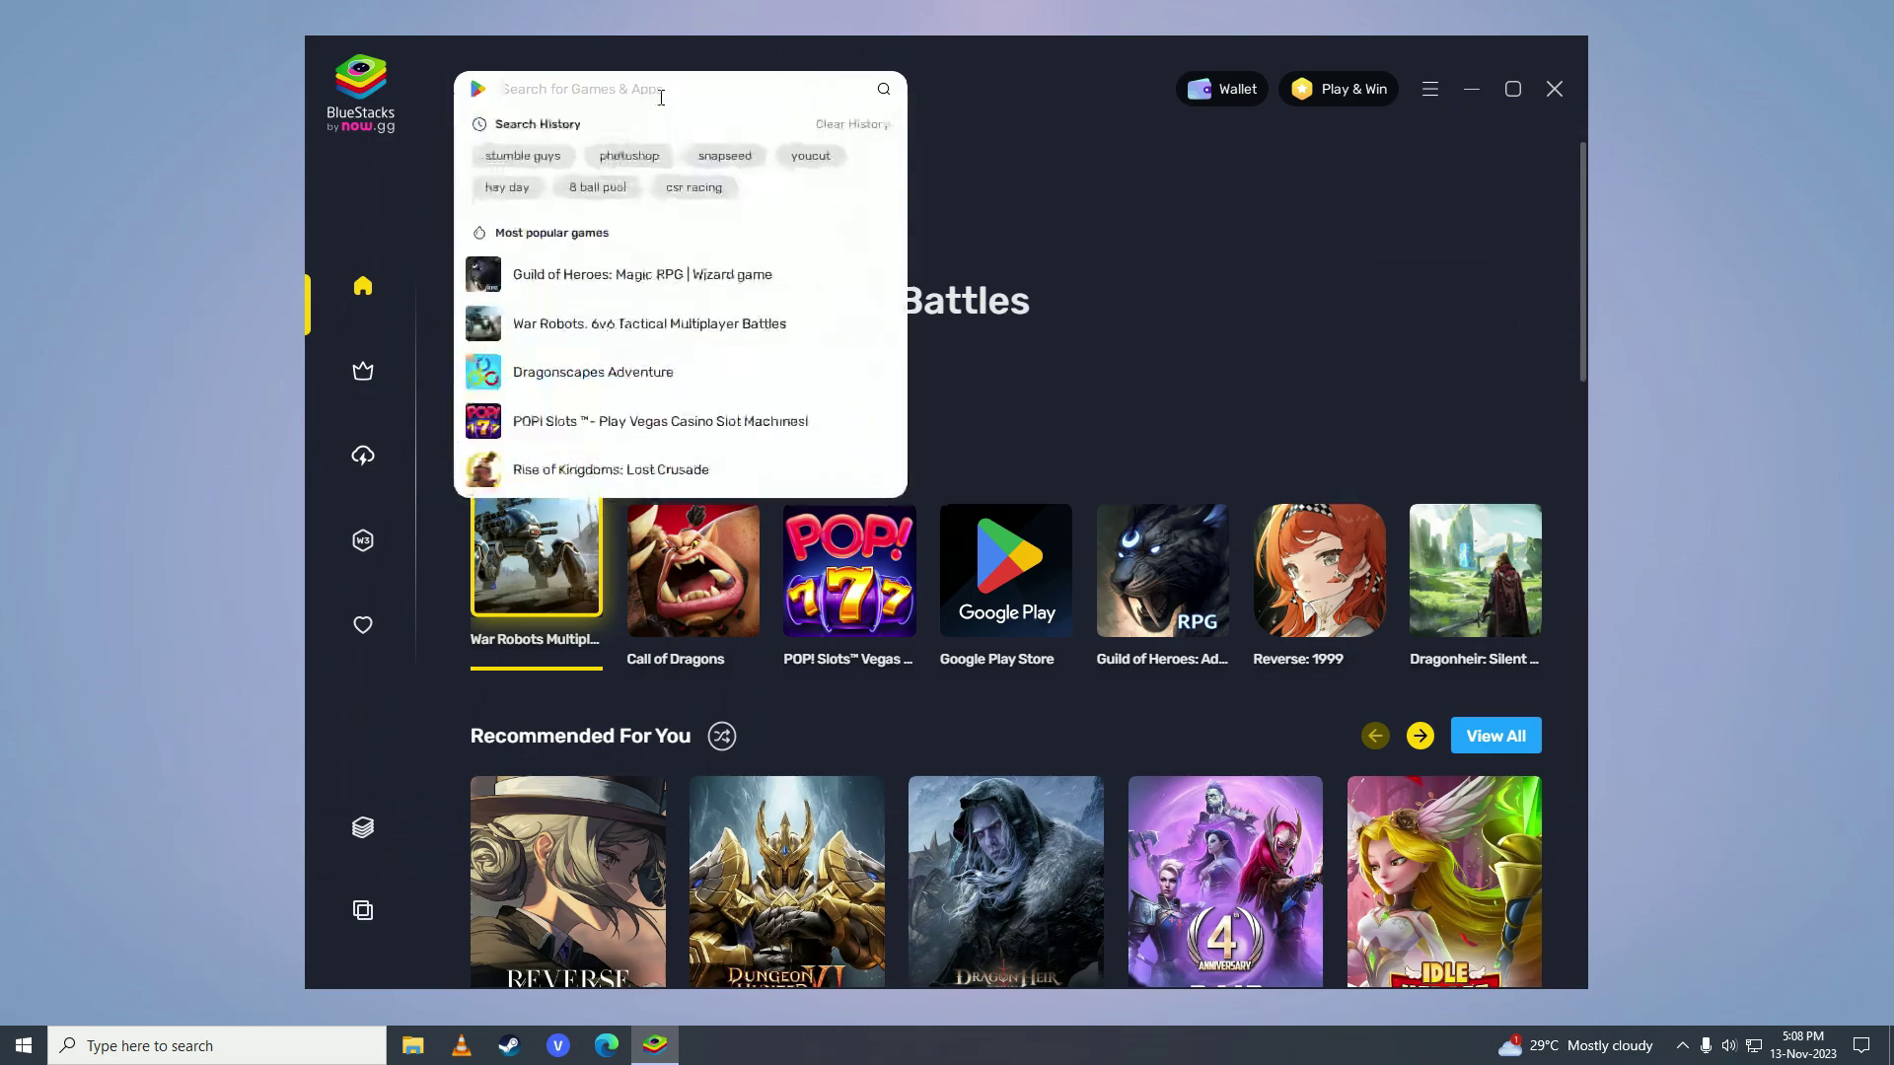
{"action": "type", "text": "free fire"}
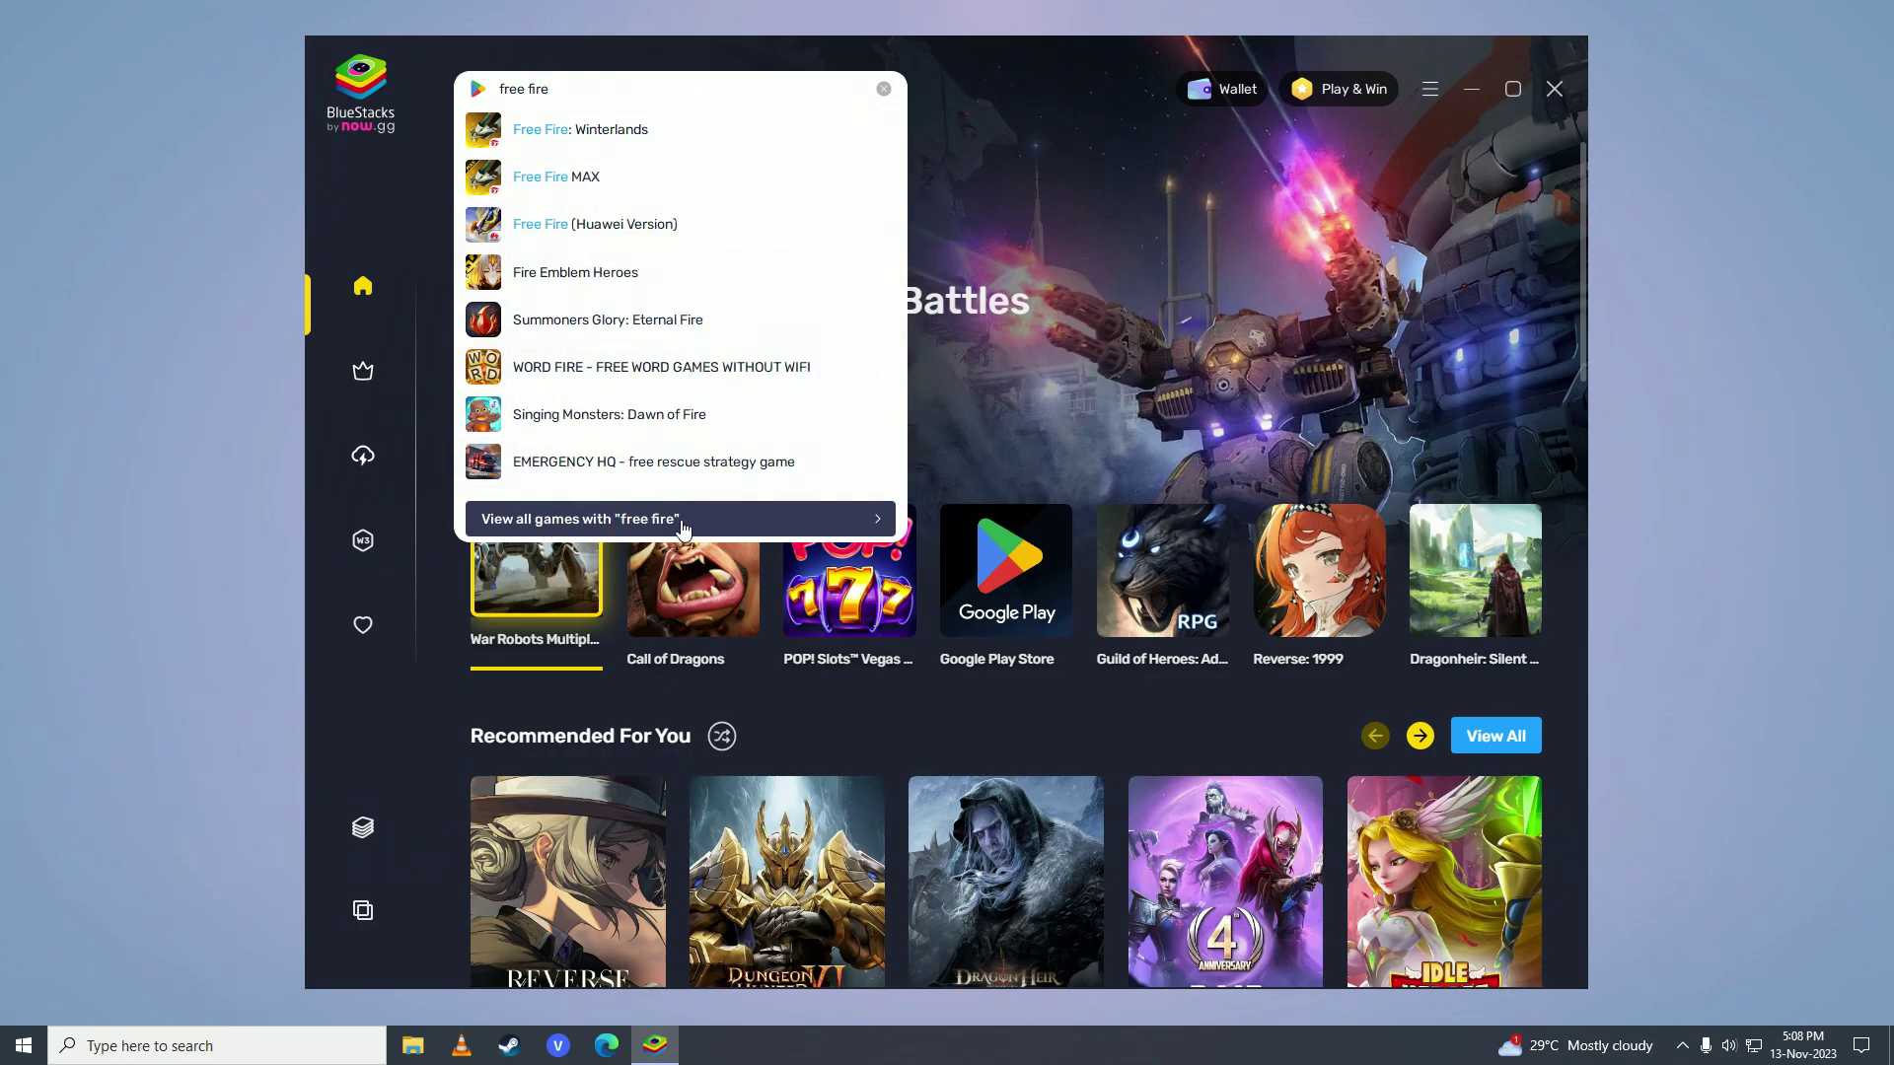
{"action": "left_click", "coordinate": [689, 523]}
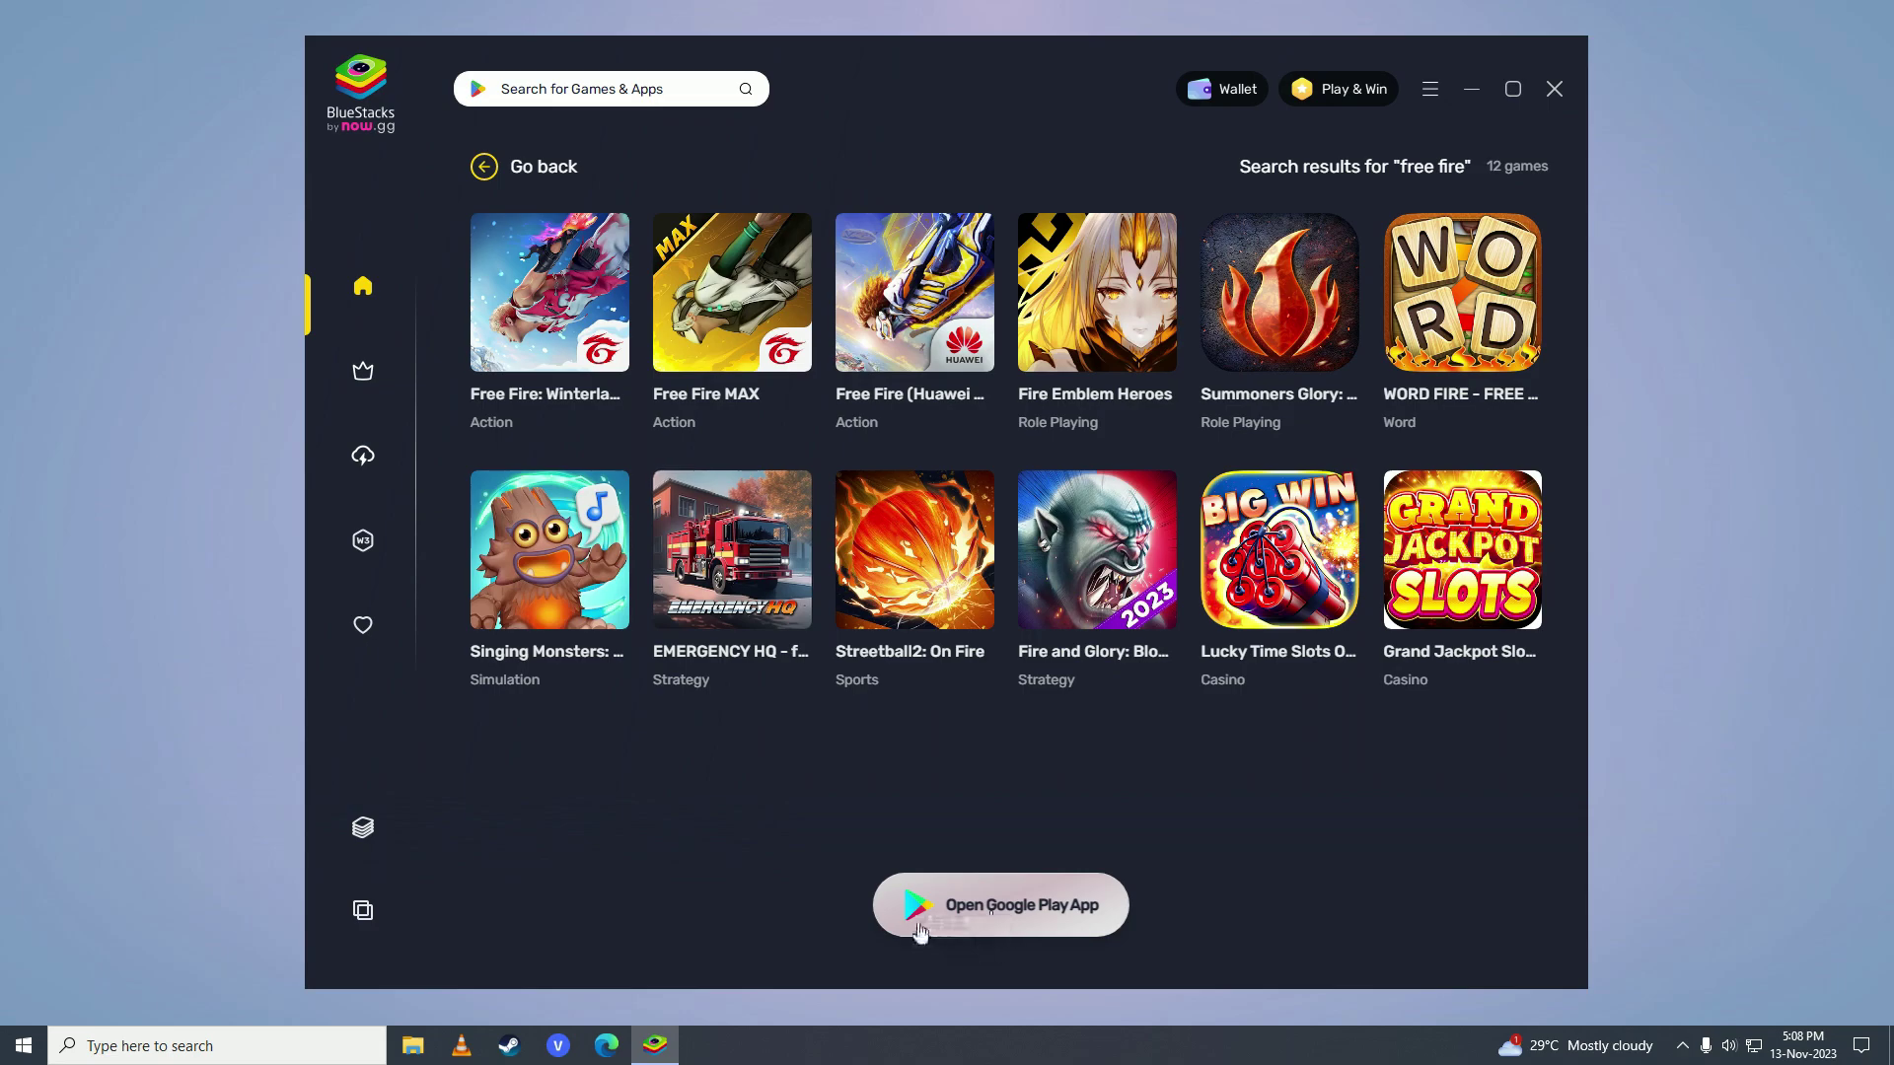
{"action": "left_click", "coordinate": [1032, 916]}
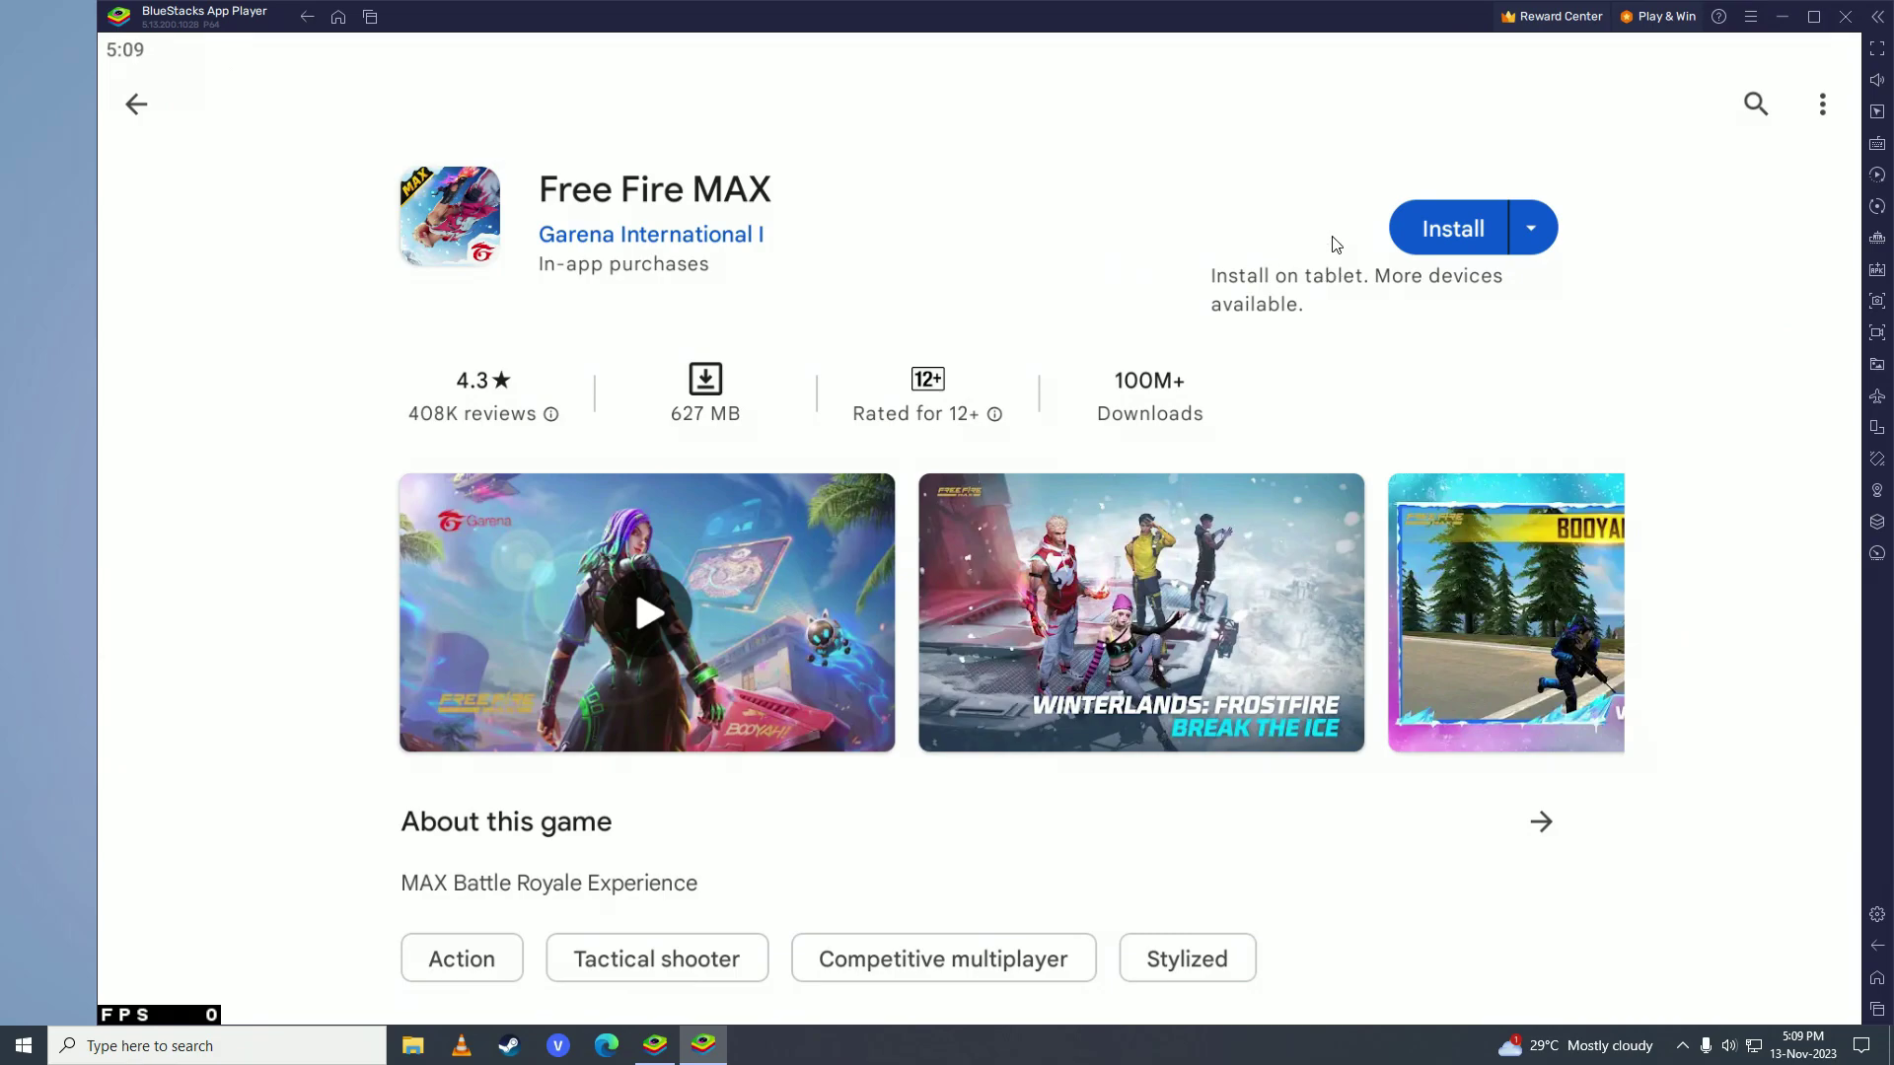
Install Free Fire MAX and launch it in full-screen mode.
{"action": "left_click", "coordinate": [1472, 236]}
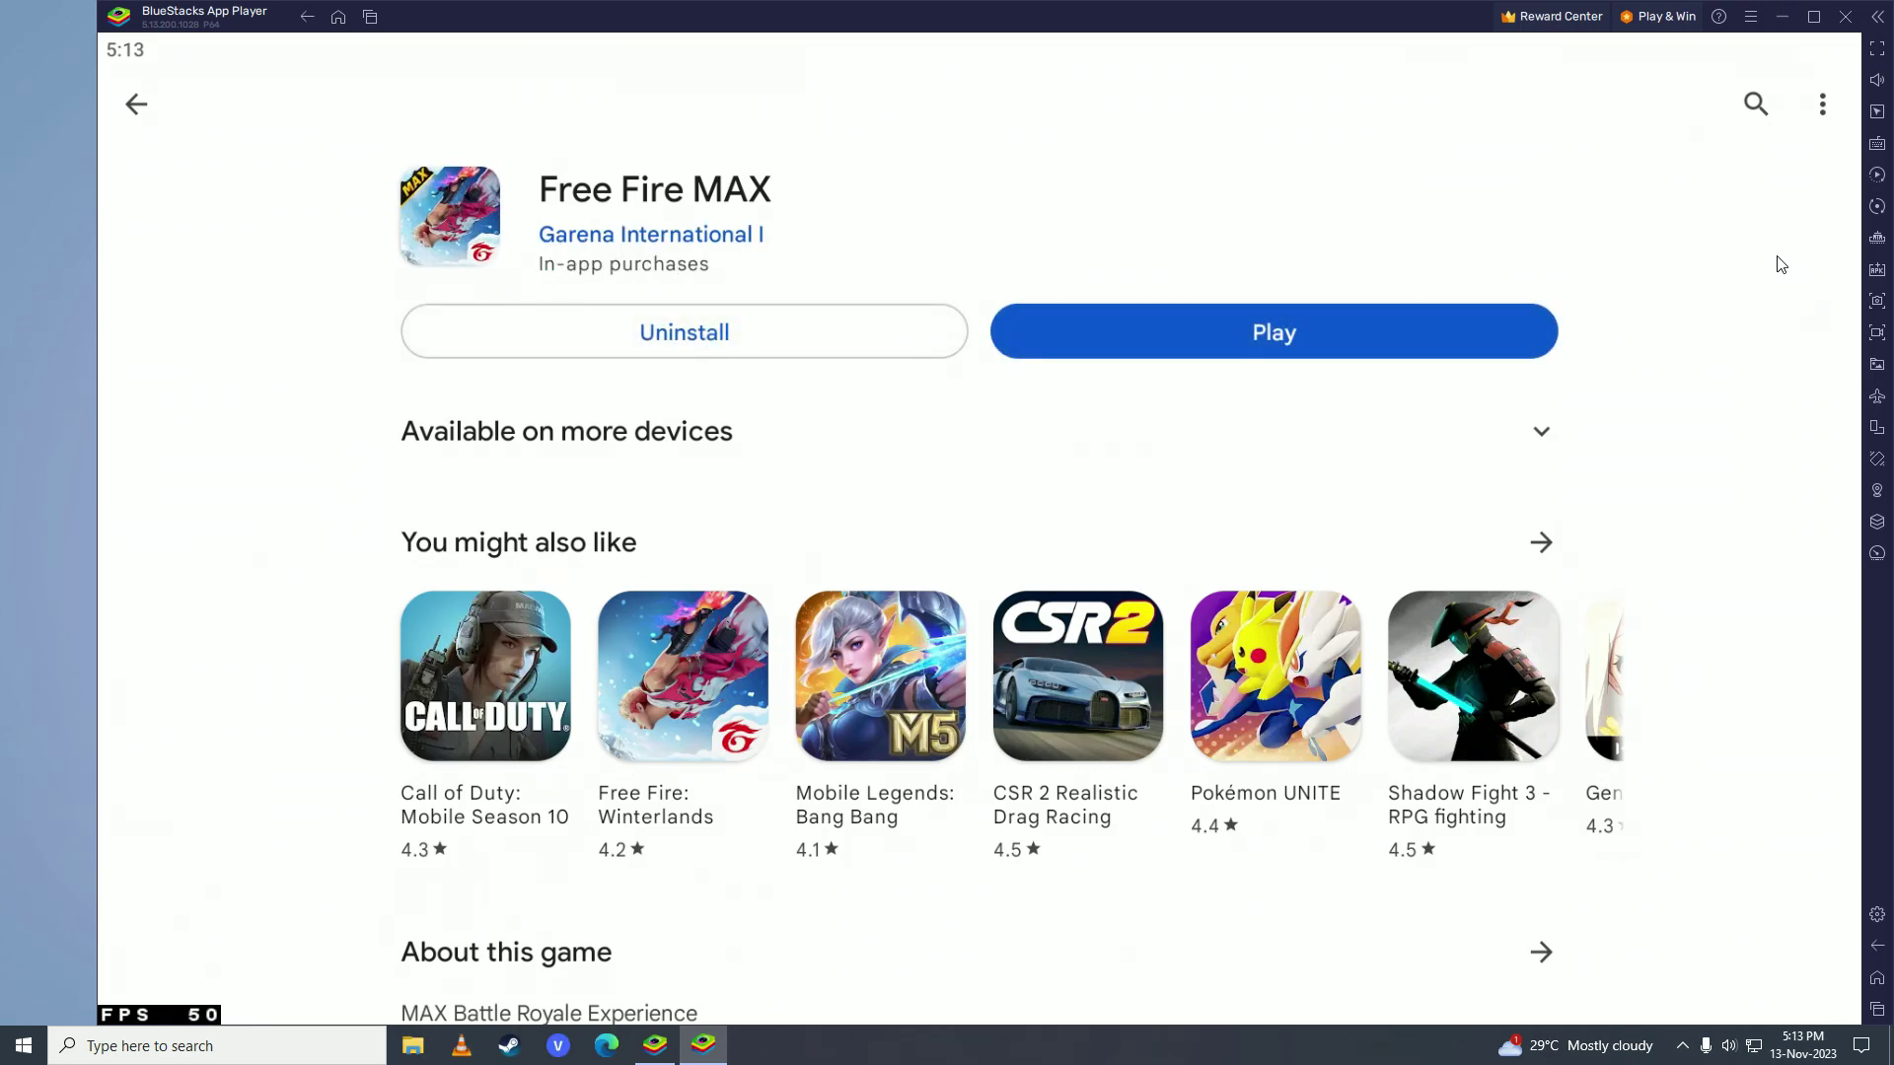
{"action": "left_click", "coordinate": [1349, 318]}
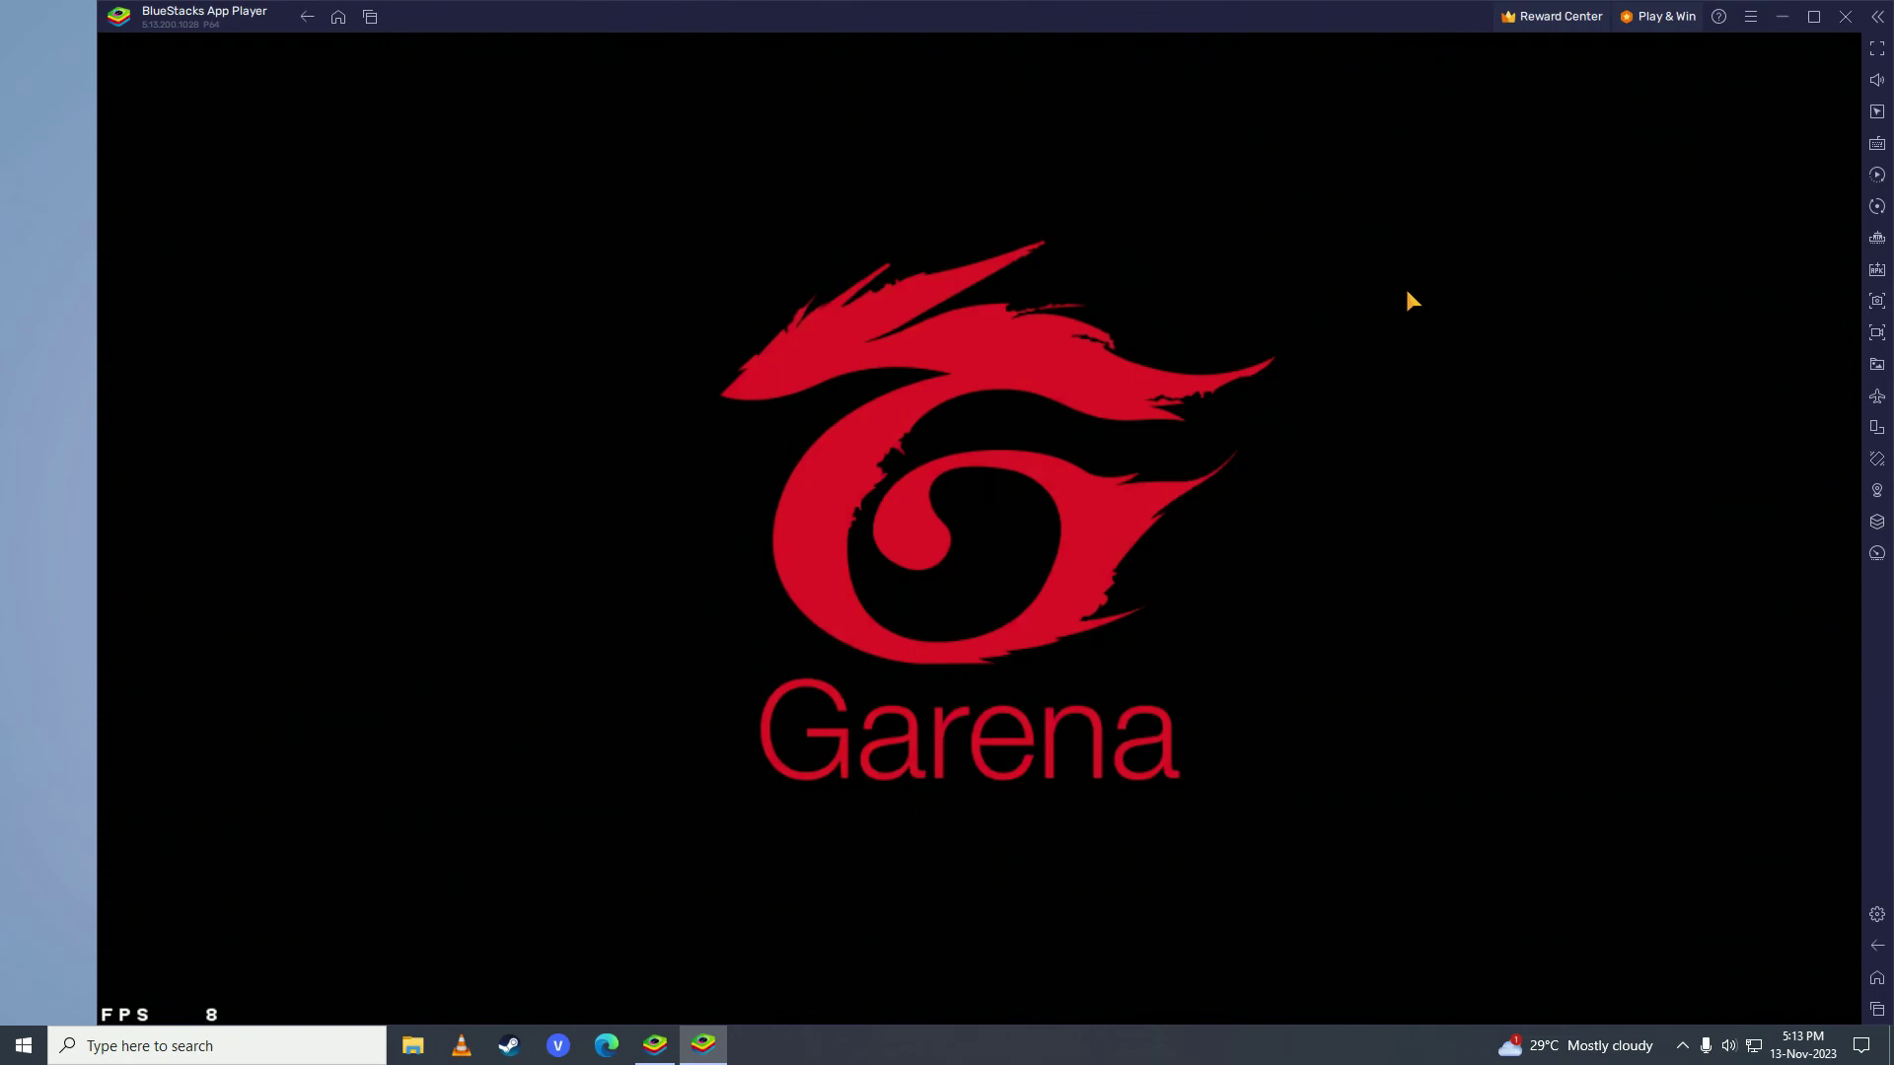
{"action": "key", "text": "F11"}
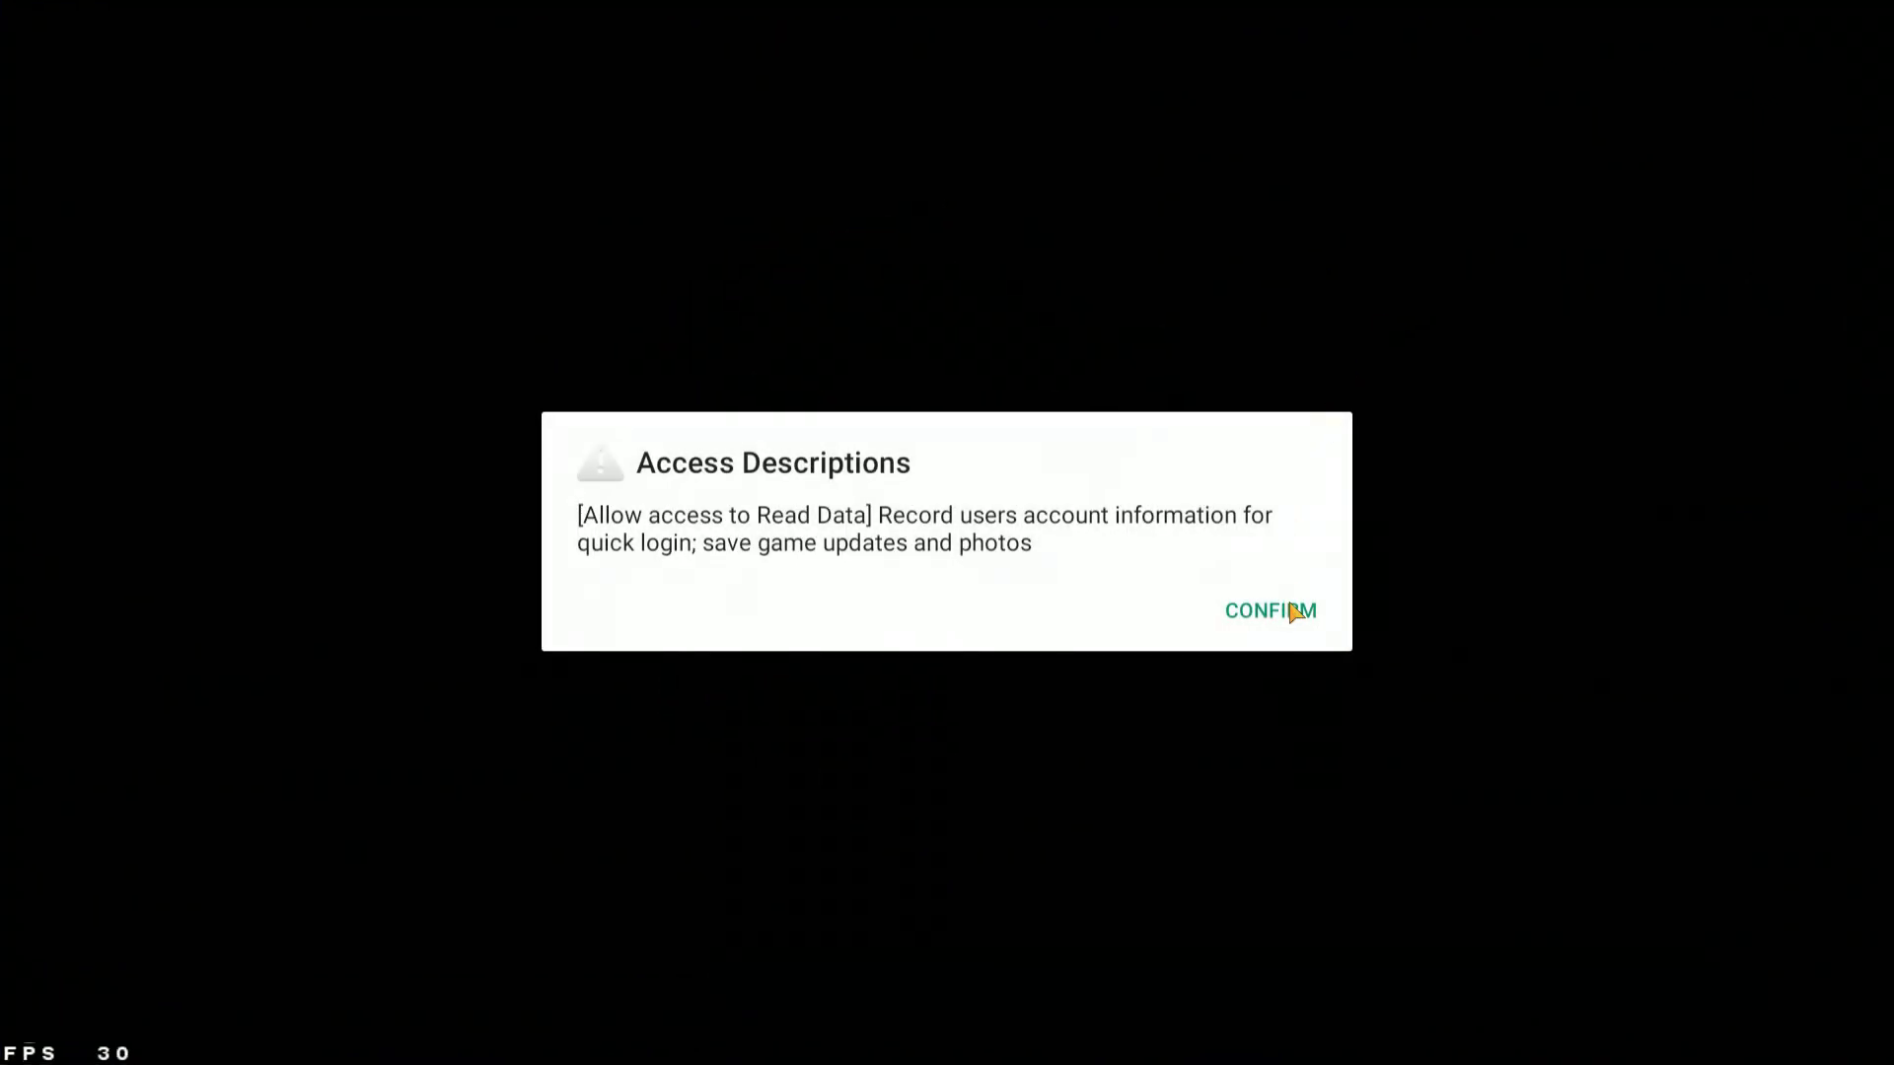
Grant Free Fire MAX access to photos, media and files, and acknowledge the emulator login notice.
{"action": "left_click", "coordinate": [1294, 612]}
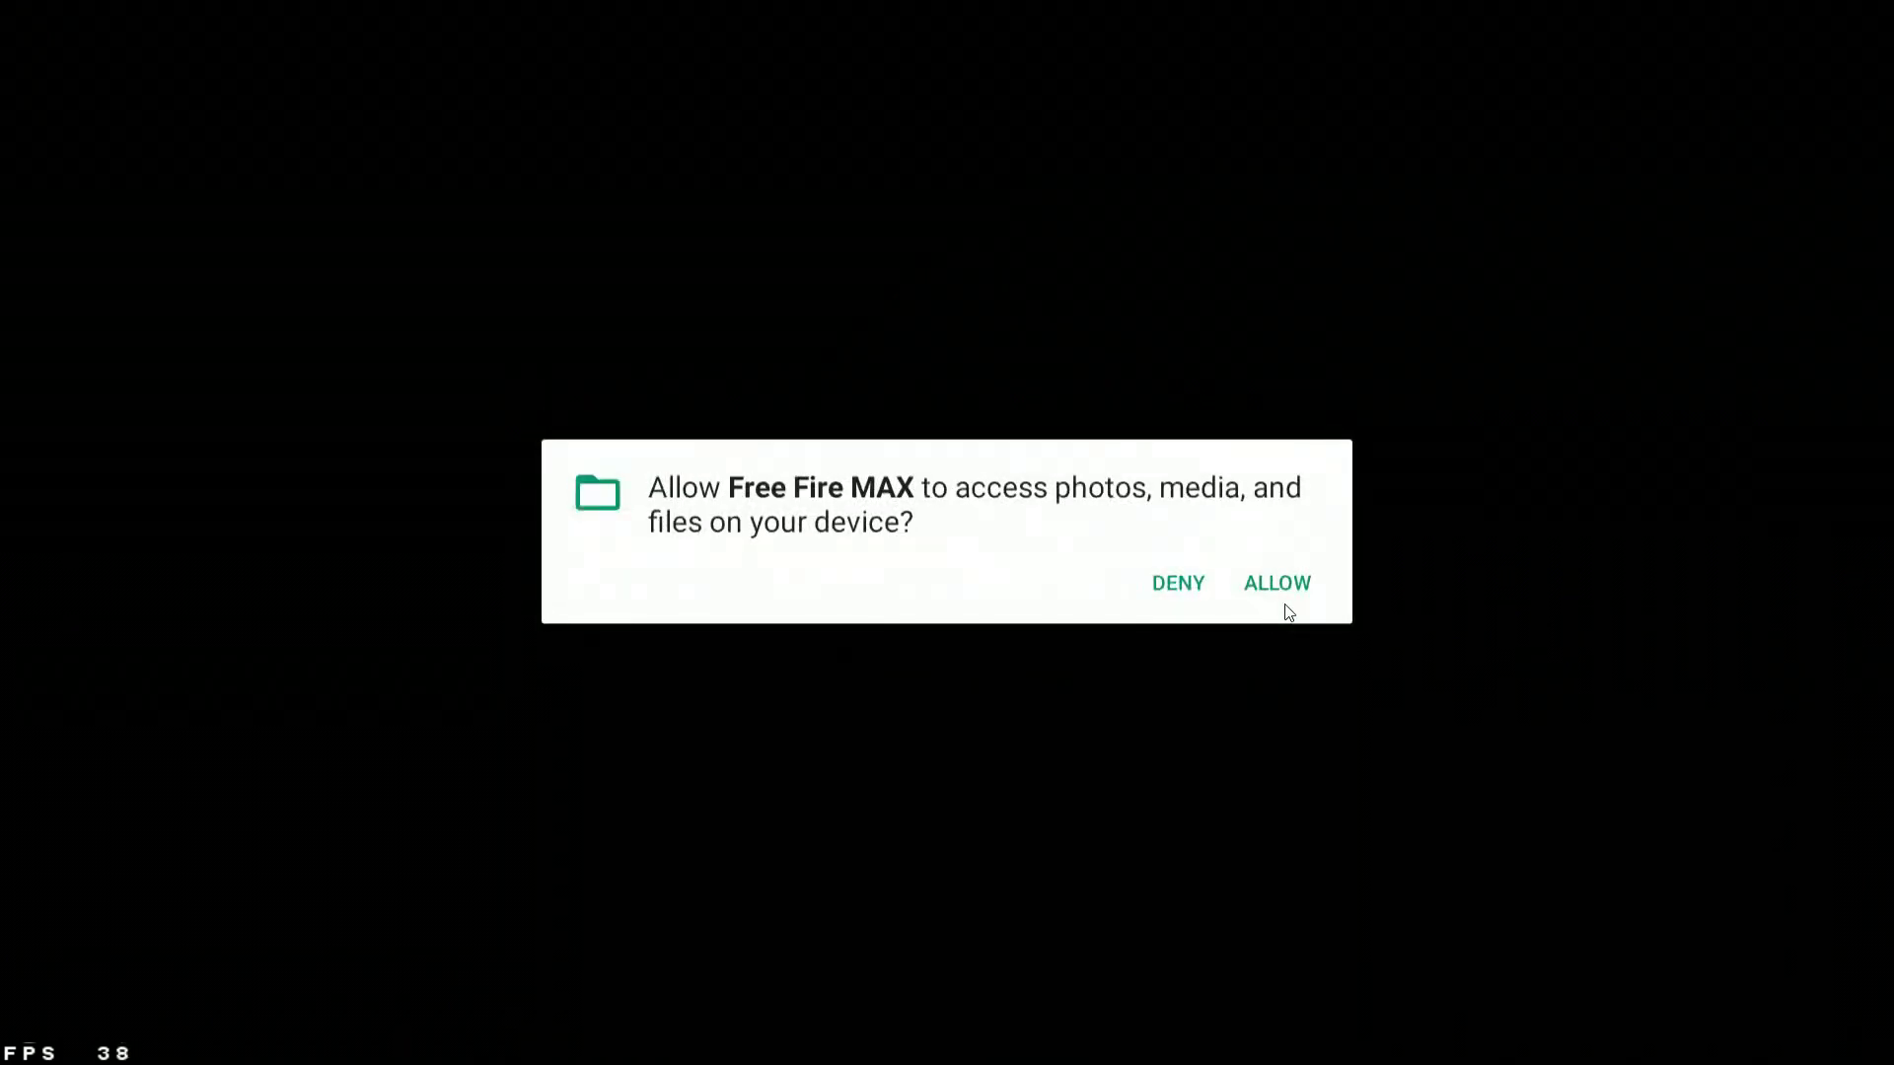
{"action": "left_click", "coordinate": [1286, 596]}
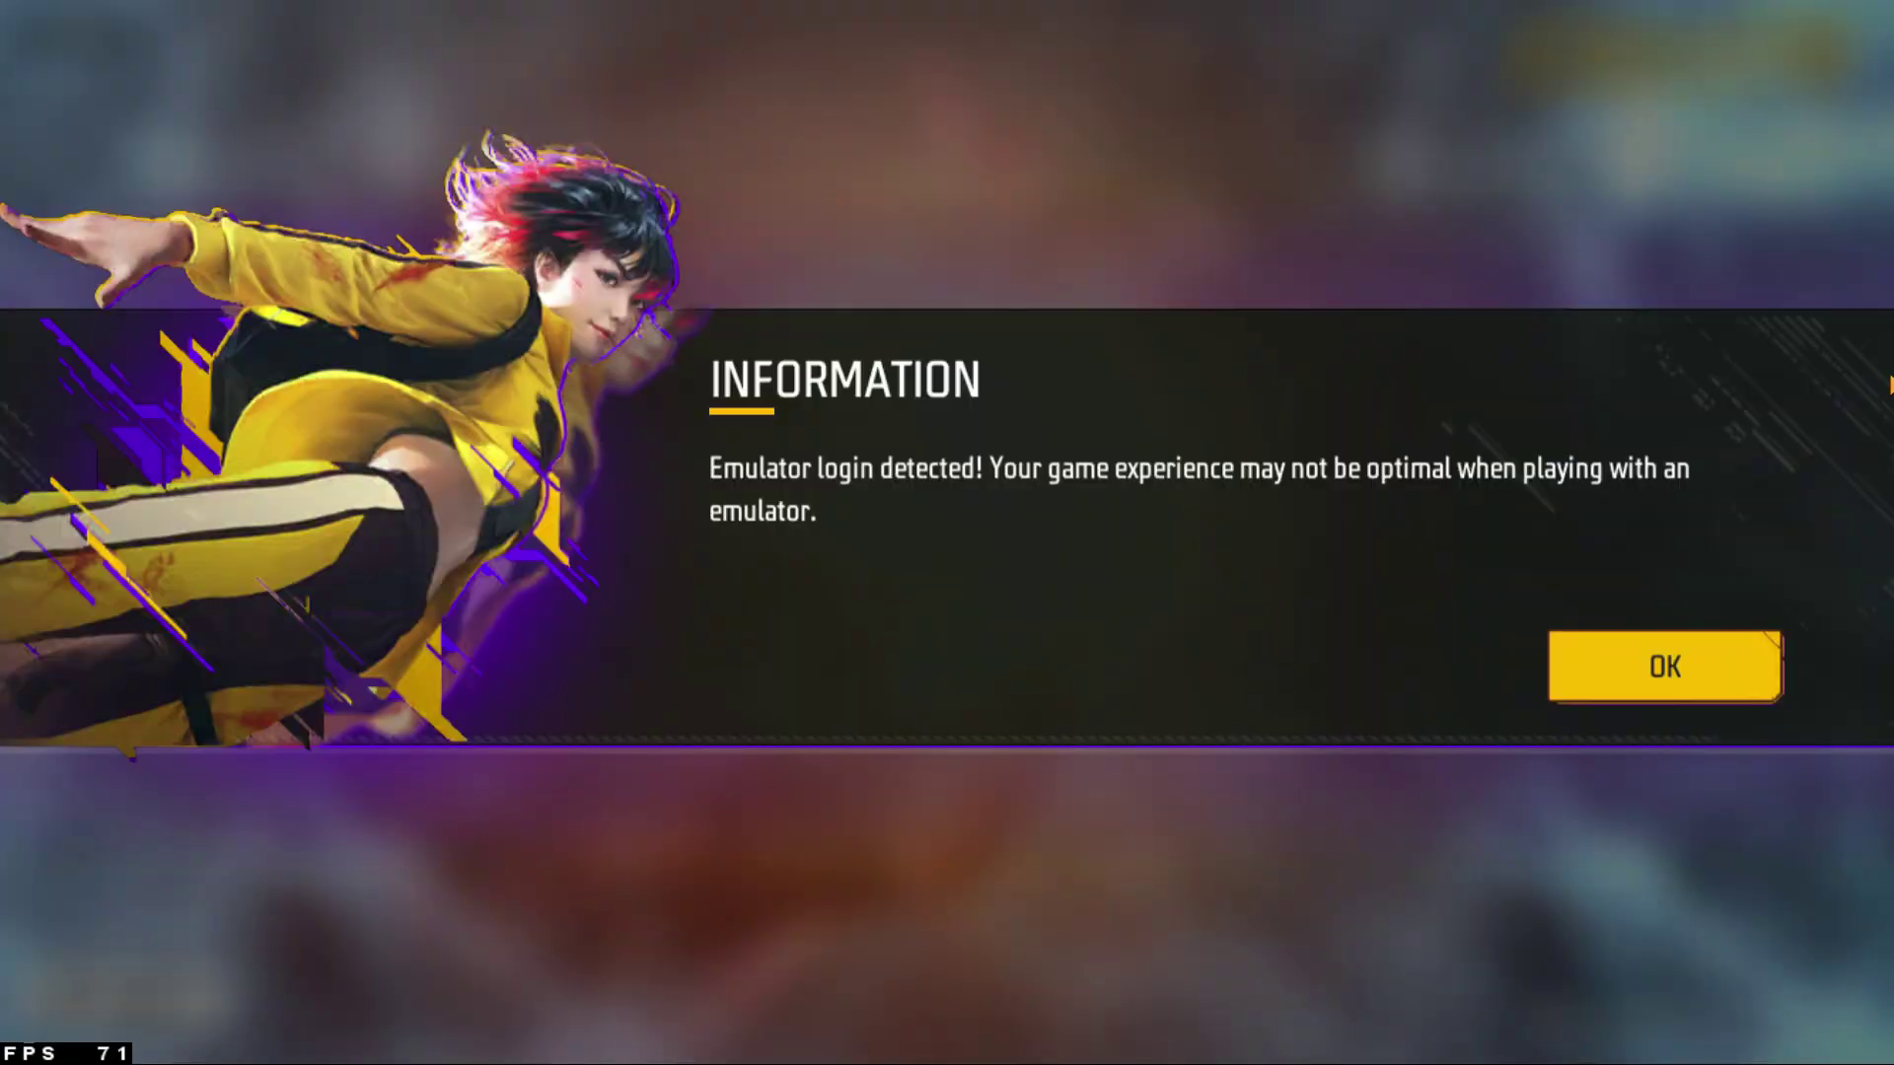
{"action": "left_click", "coordinate": [1677, 661]}
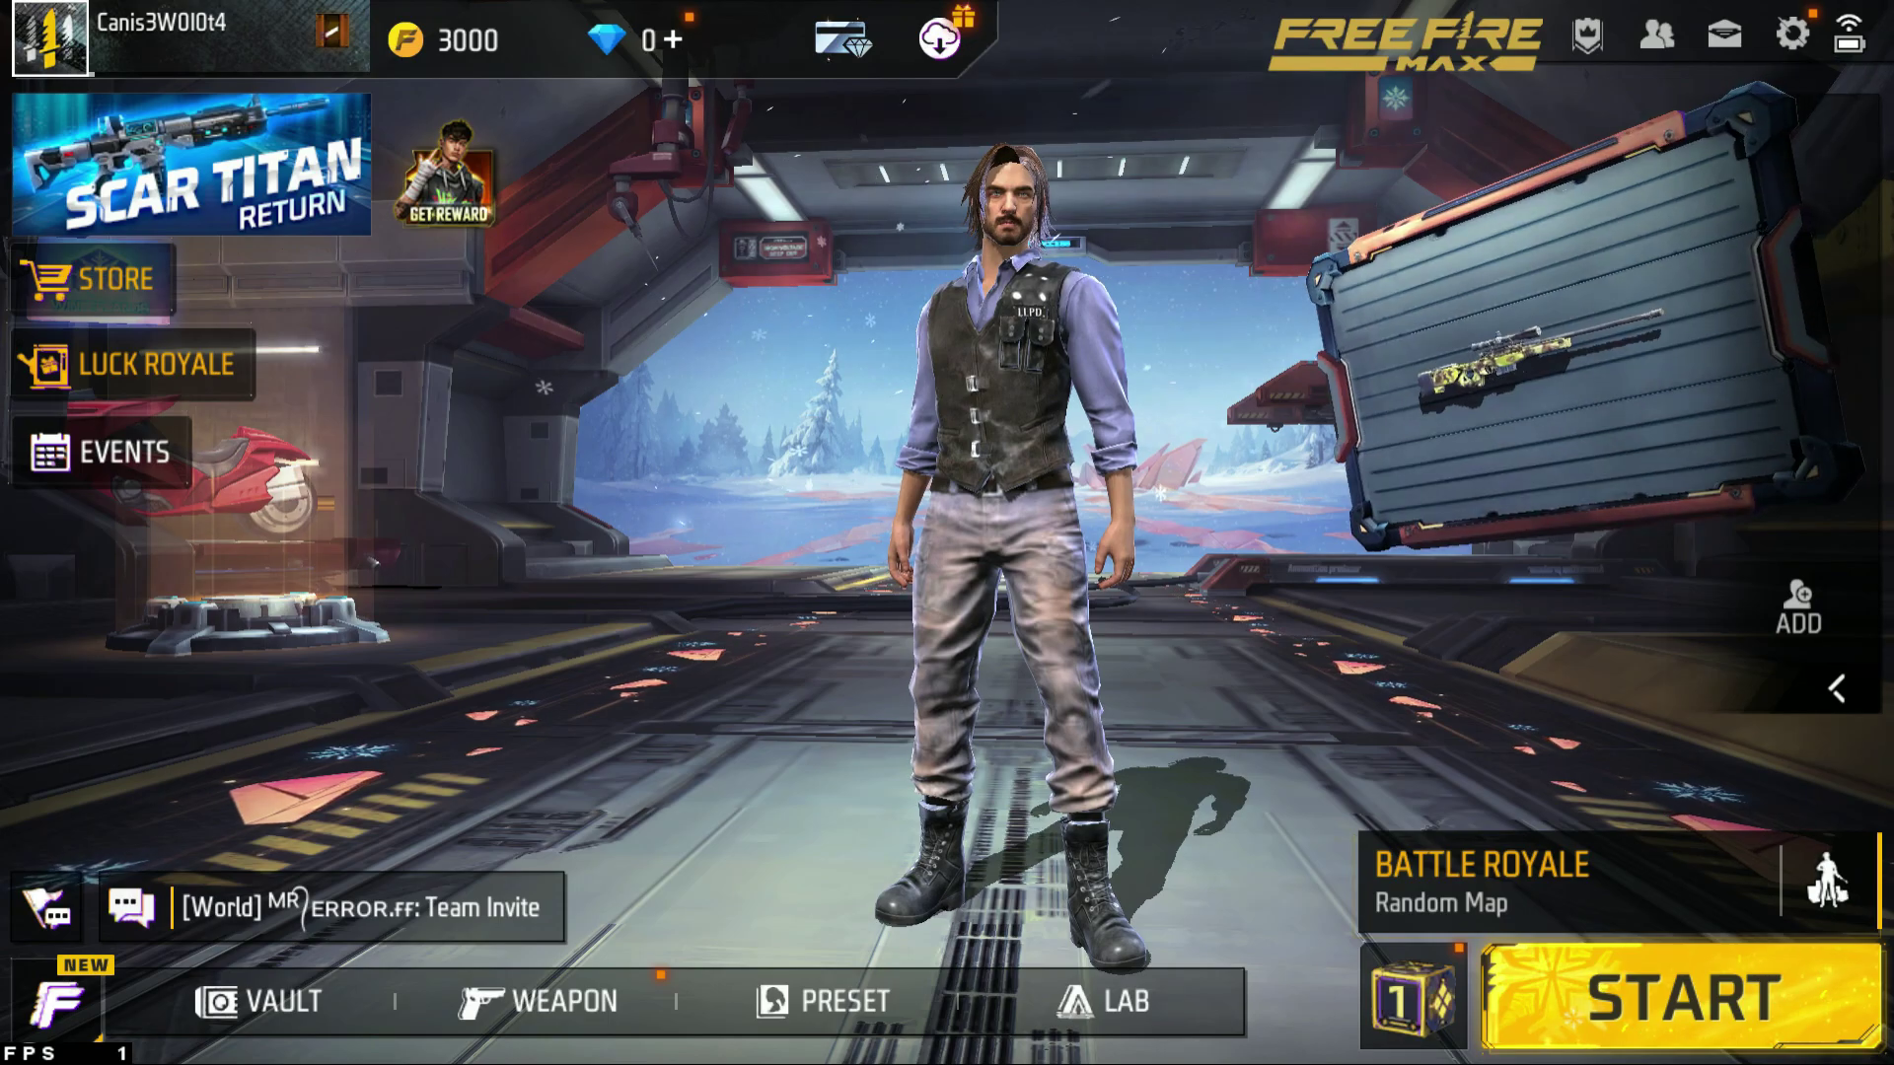
Examine the player profile and its nickname change option, and return to the game lobby.
{"action": "left_click", "coordinate": [155, 25]}
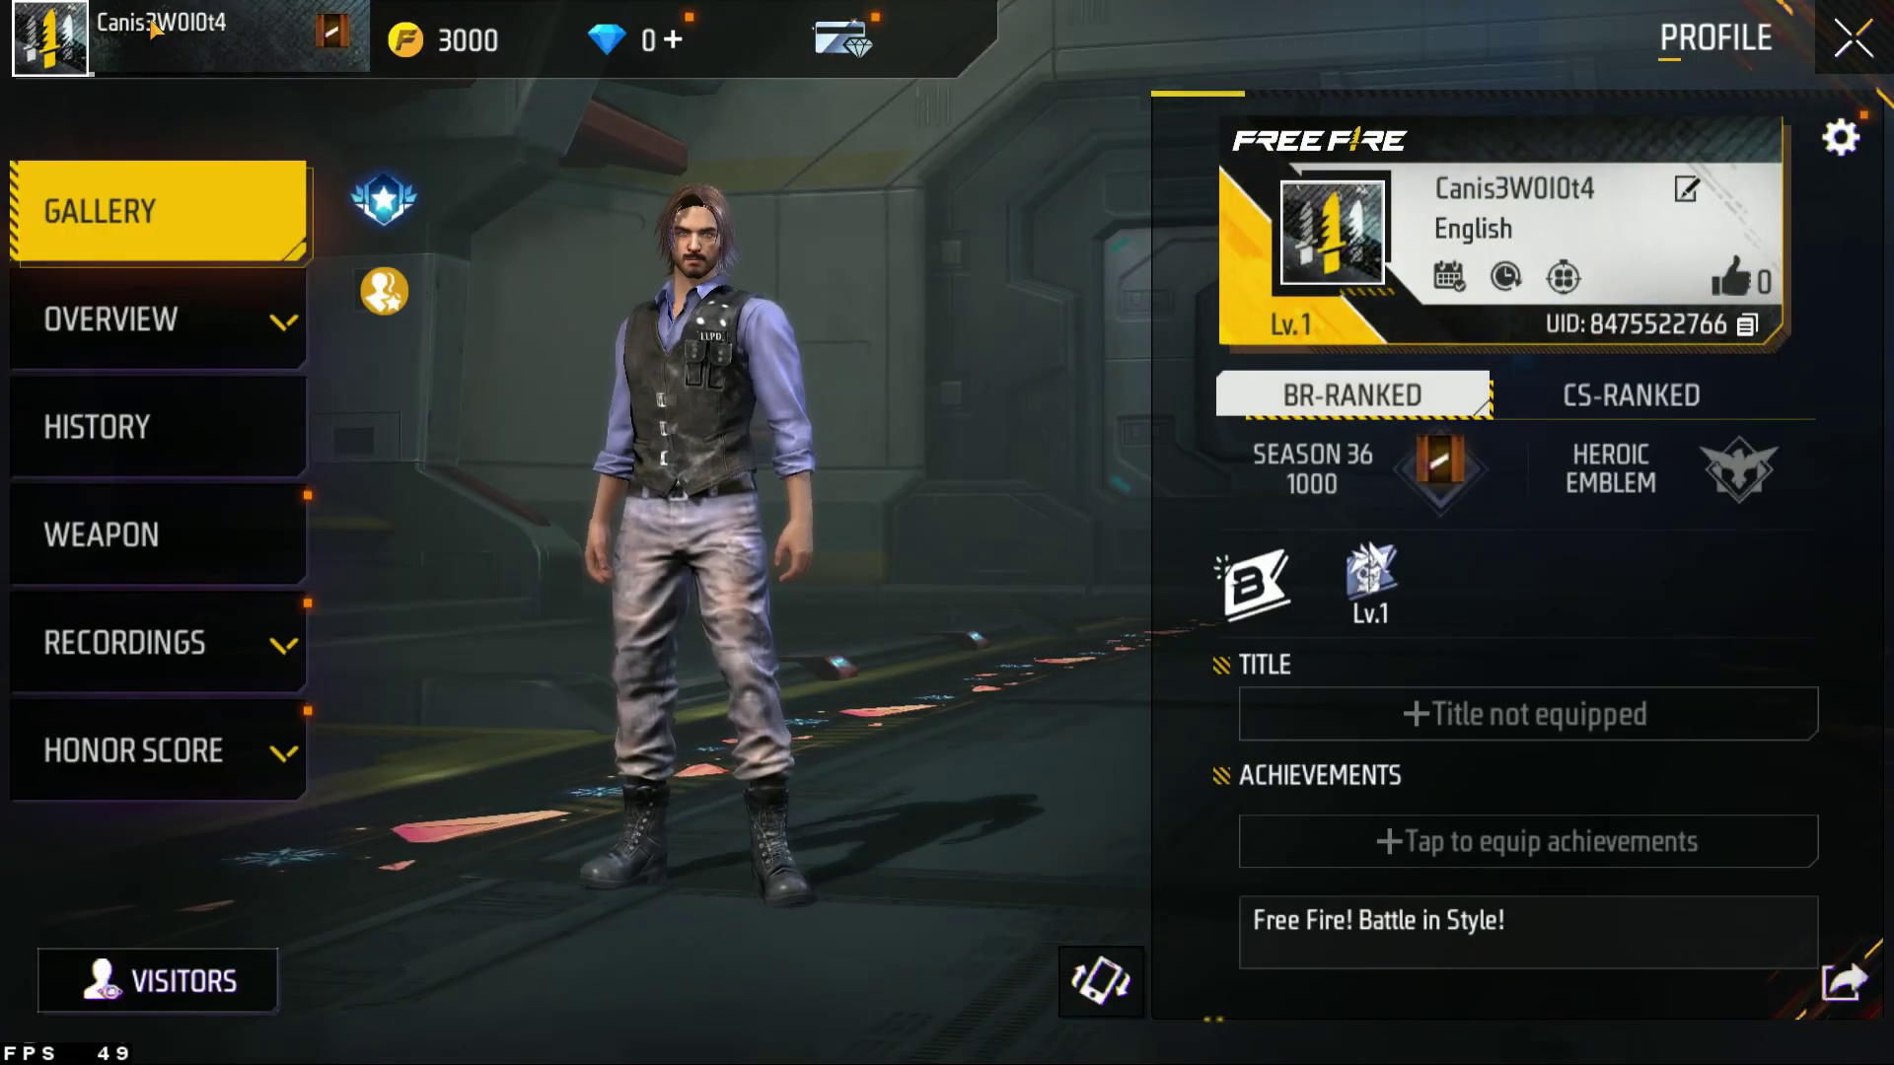
{"action": "left_click", "coordinate": [1687, 193]}
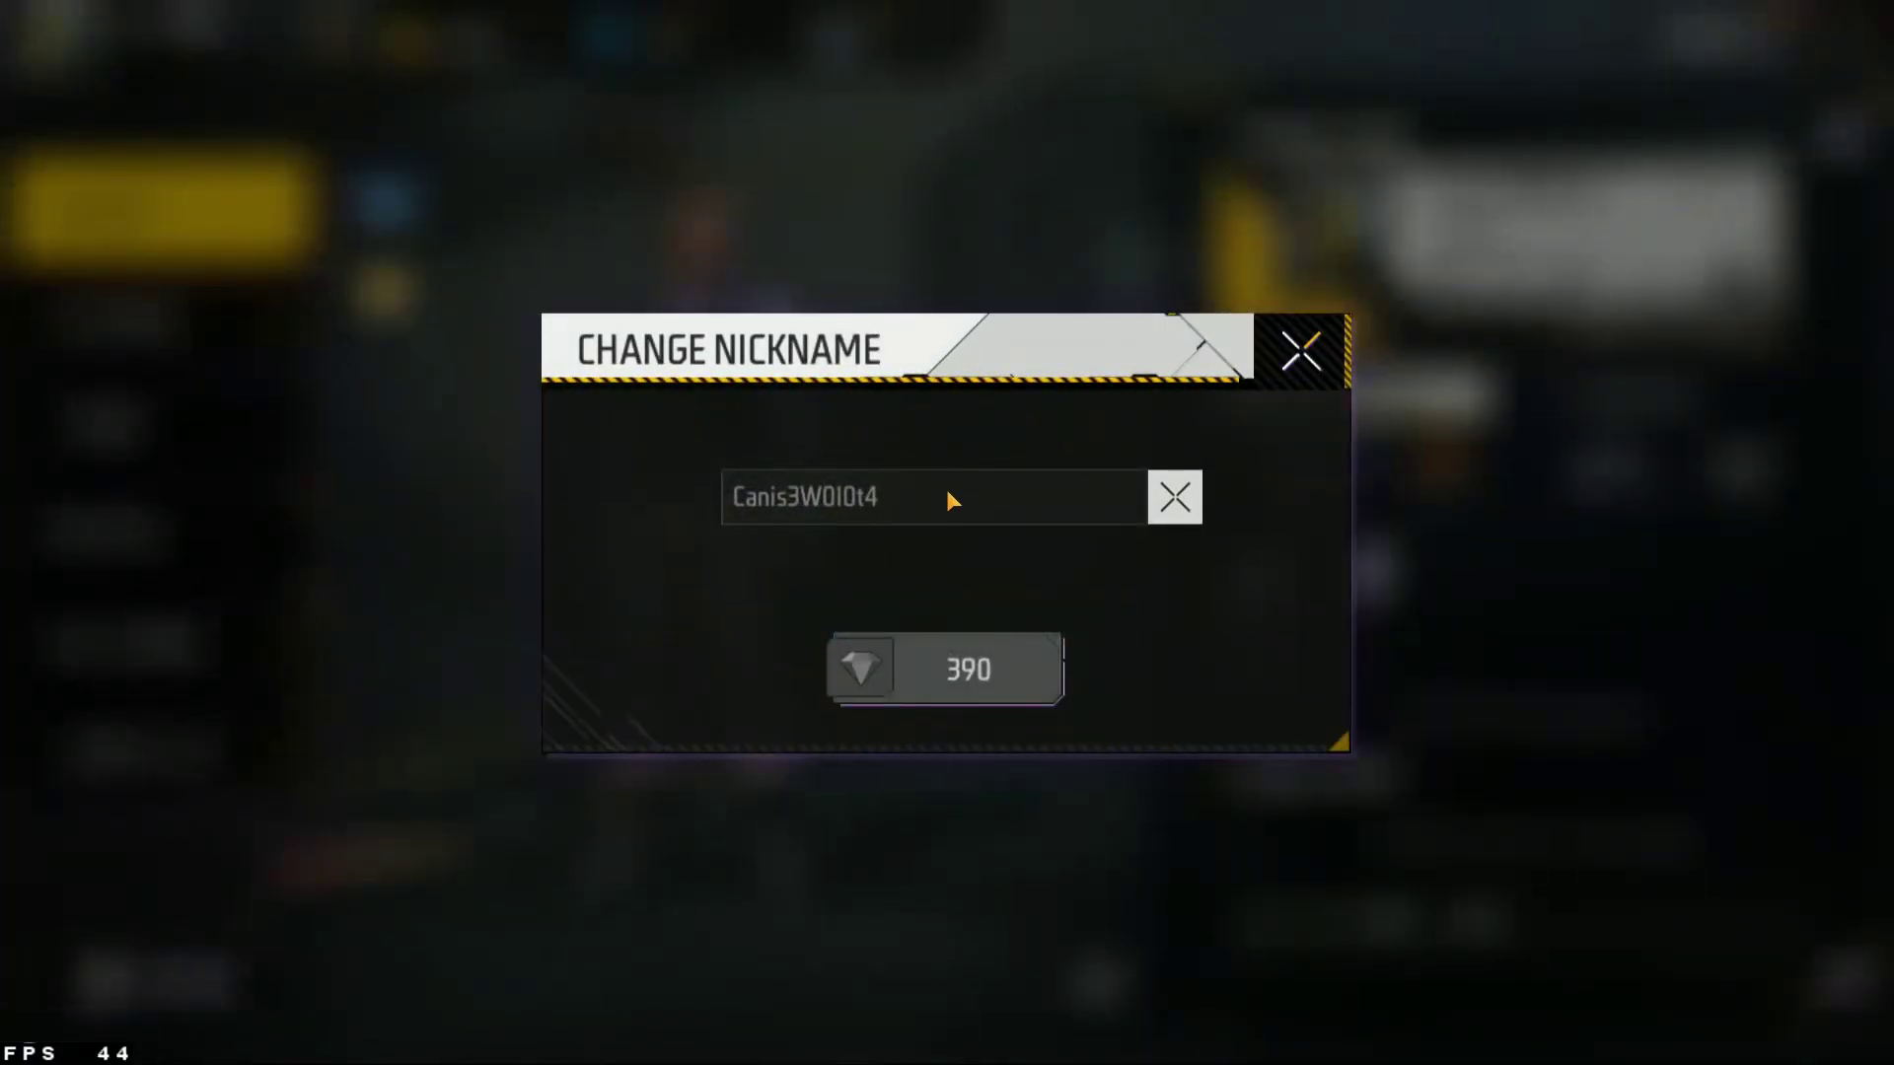
{"action": "left_click", "coordinate": [1320, 355]}
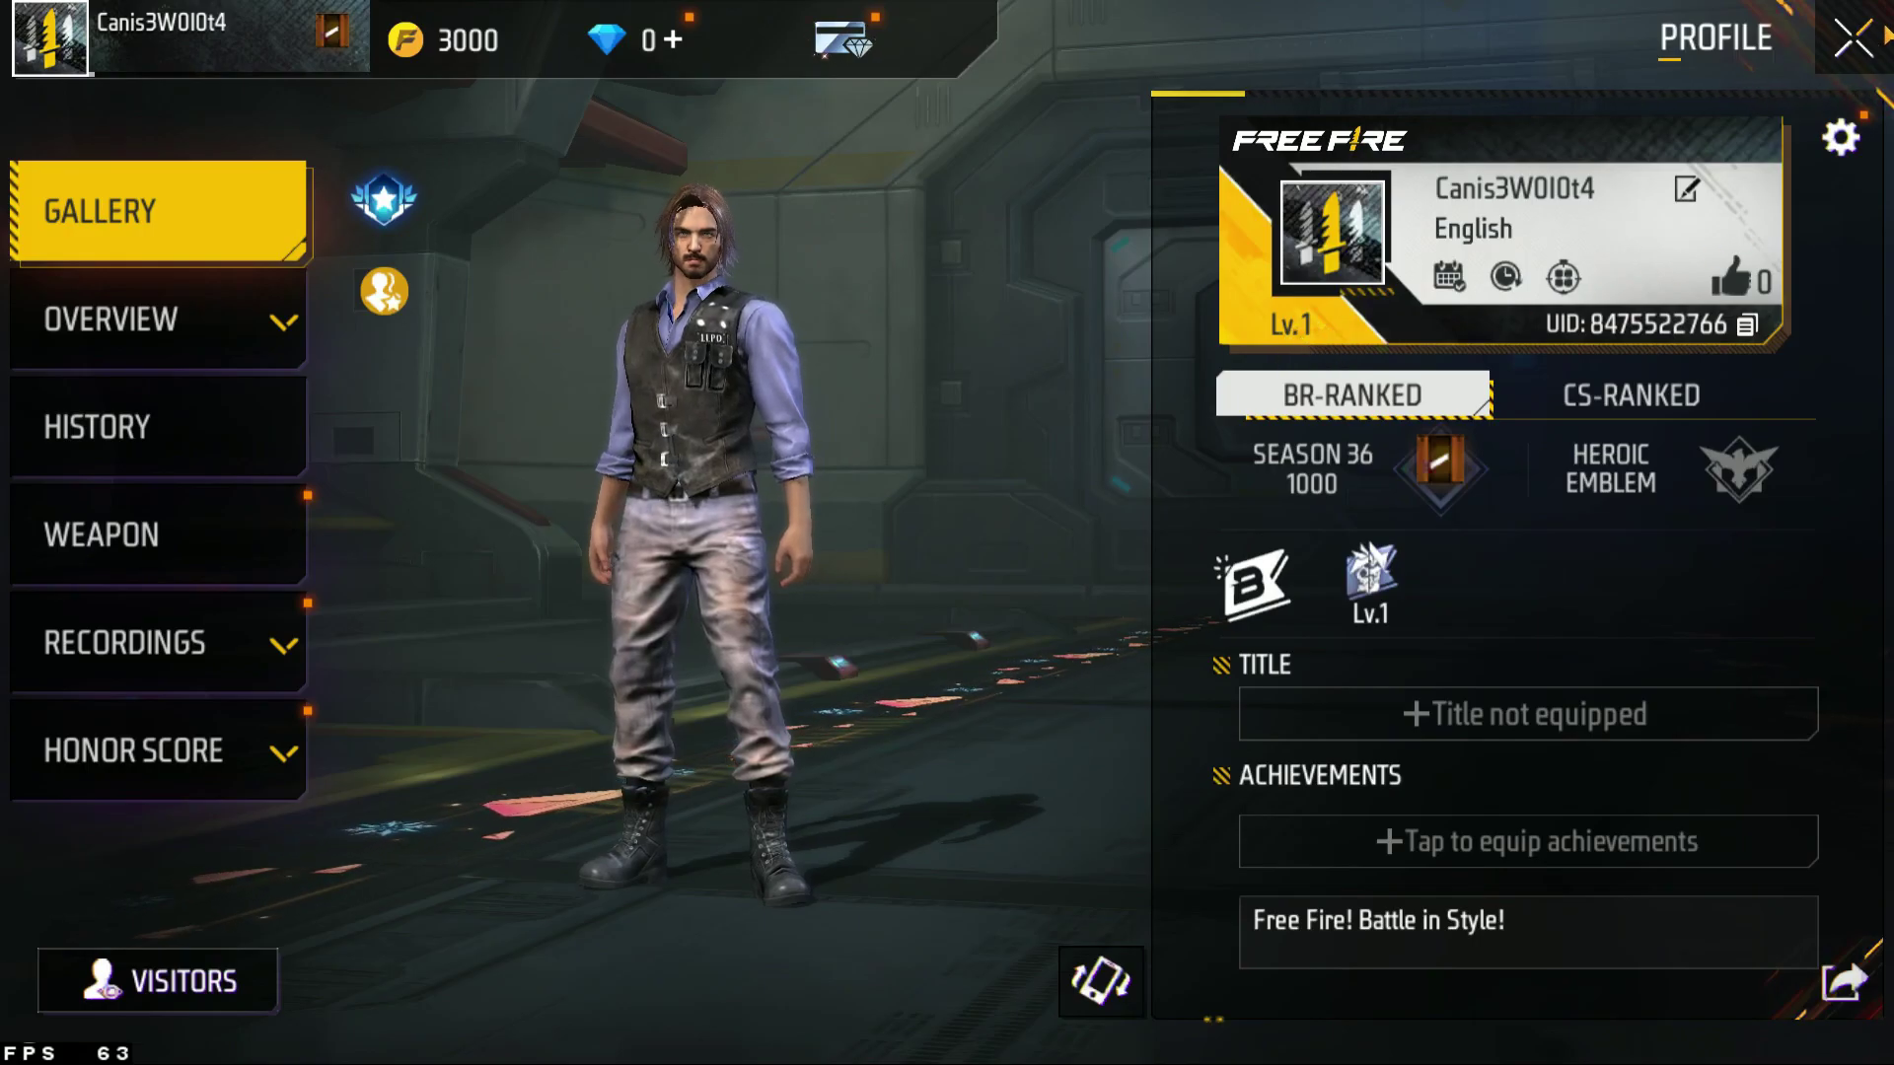
{"action": "key", "text": "Escape"}
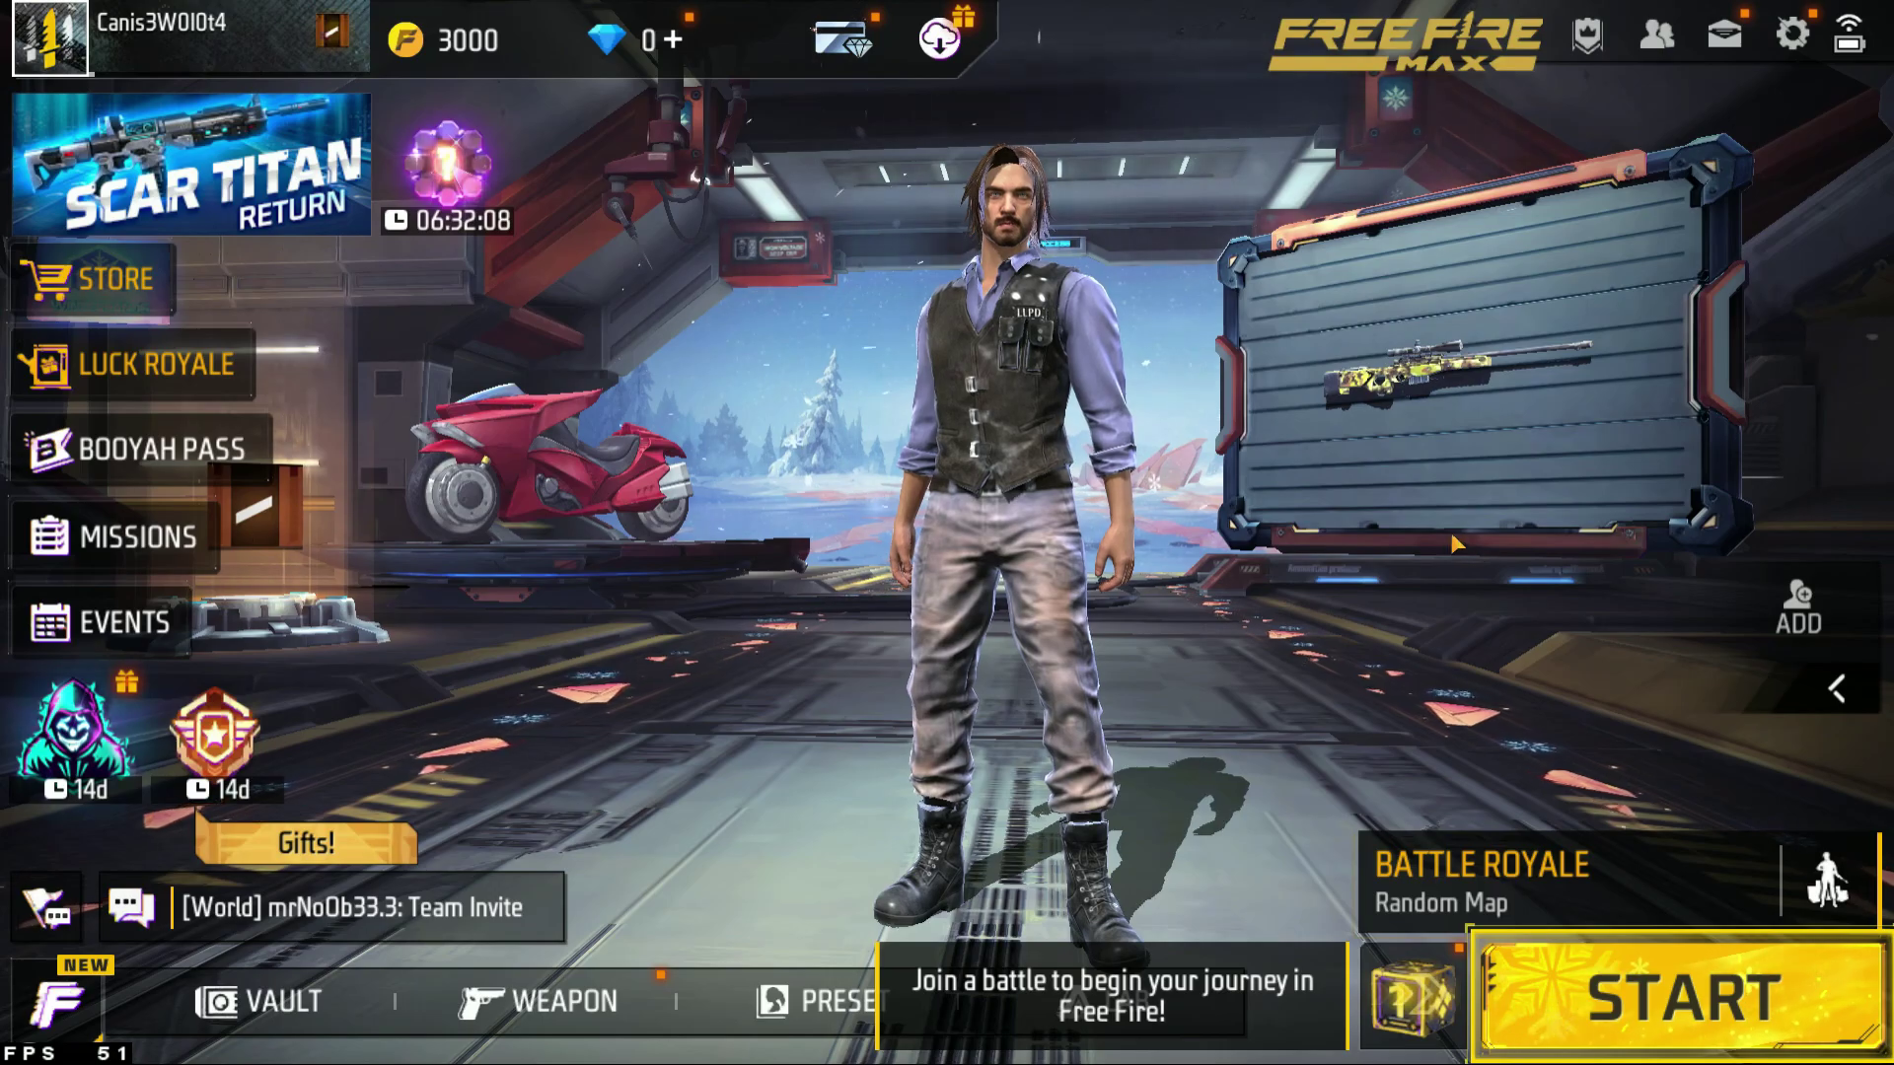
In the game's display settings, set High Res. to High, Graphics to Smooth and the minimap's Auto Scale to On.
{"action": "left_click", "coordinate": [1792, 35]}
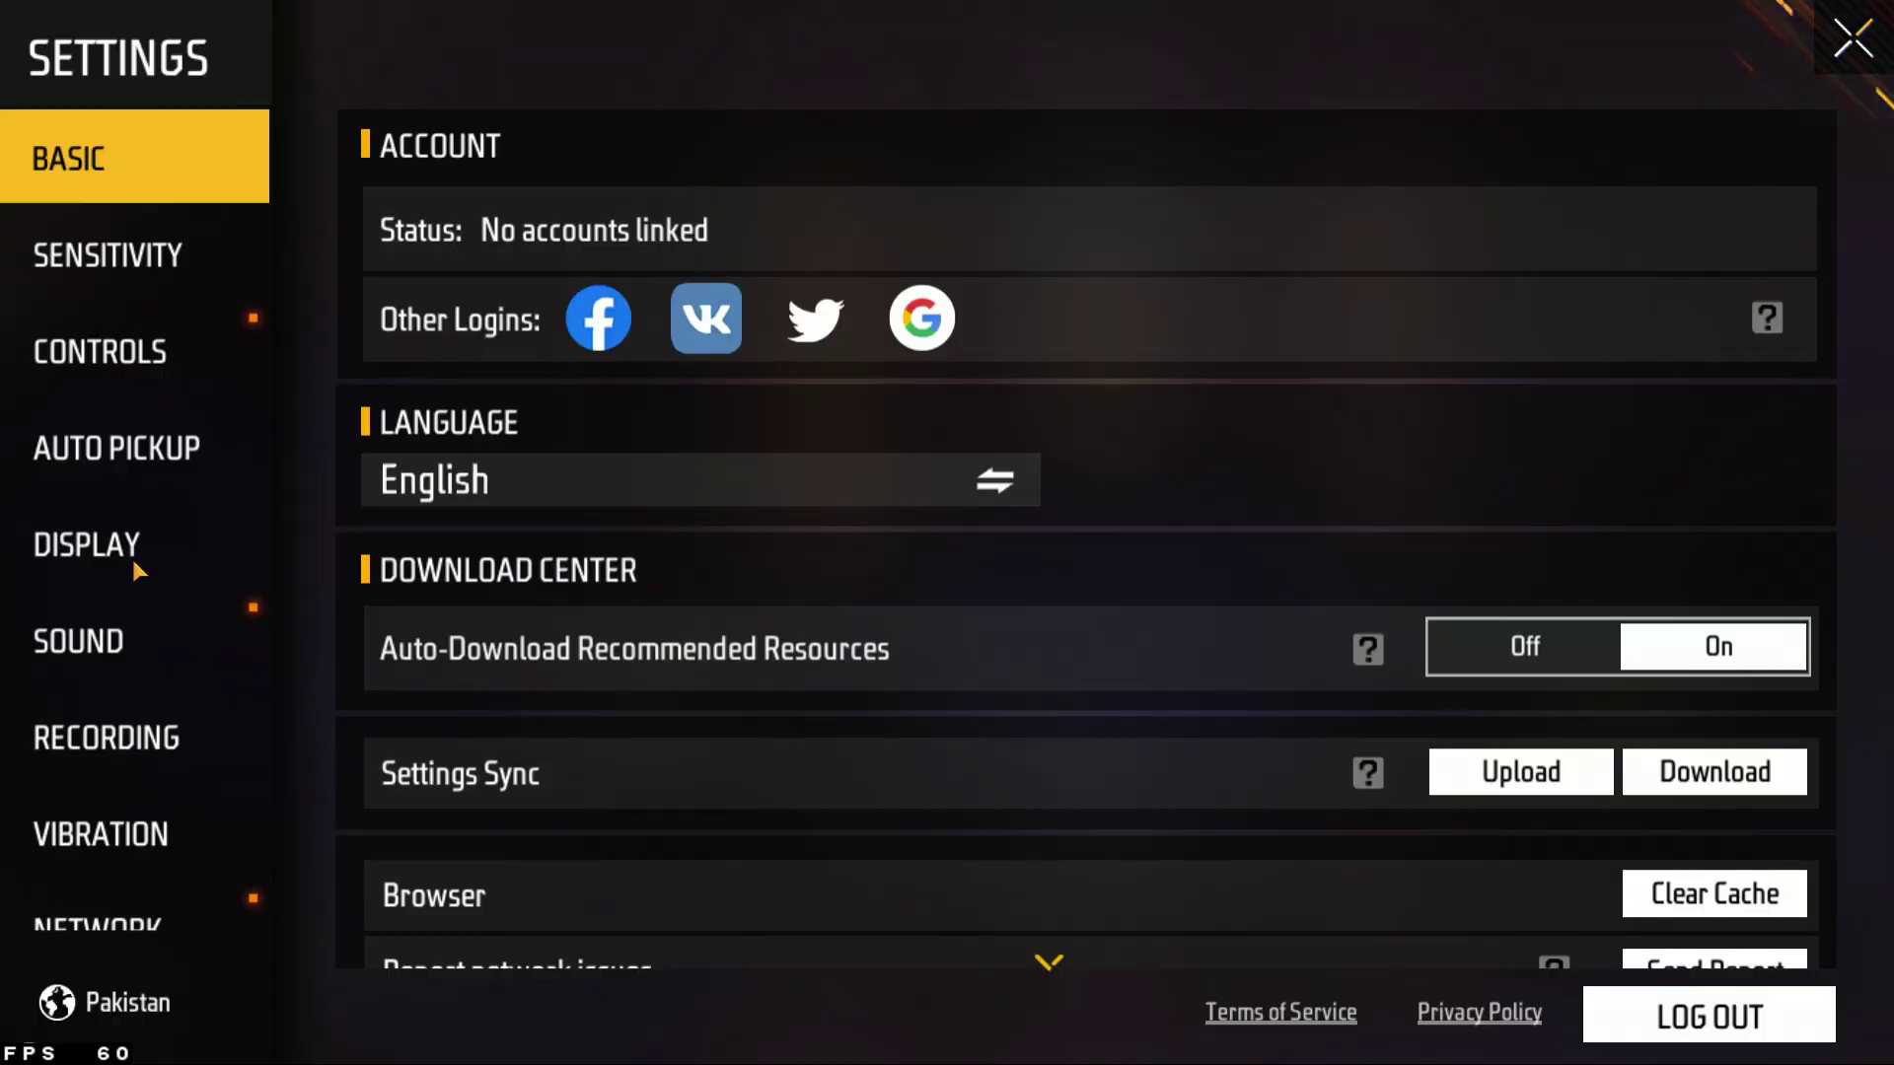
{"action": "left_click", "coordinate": [133, 560]}
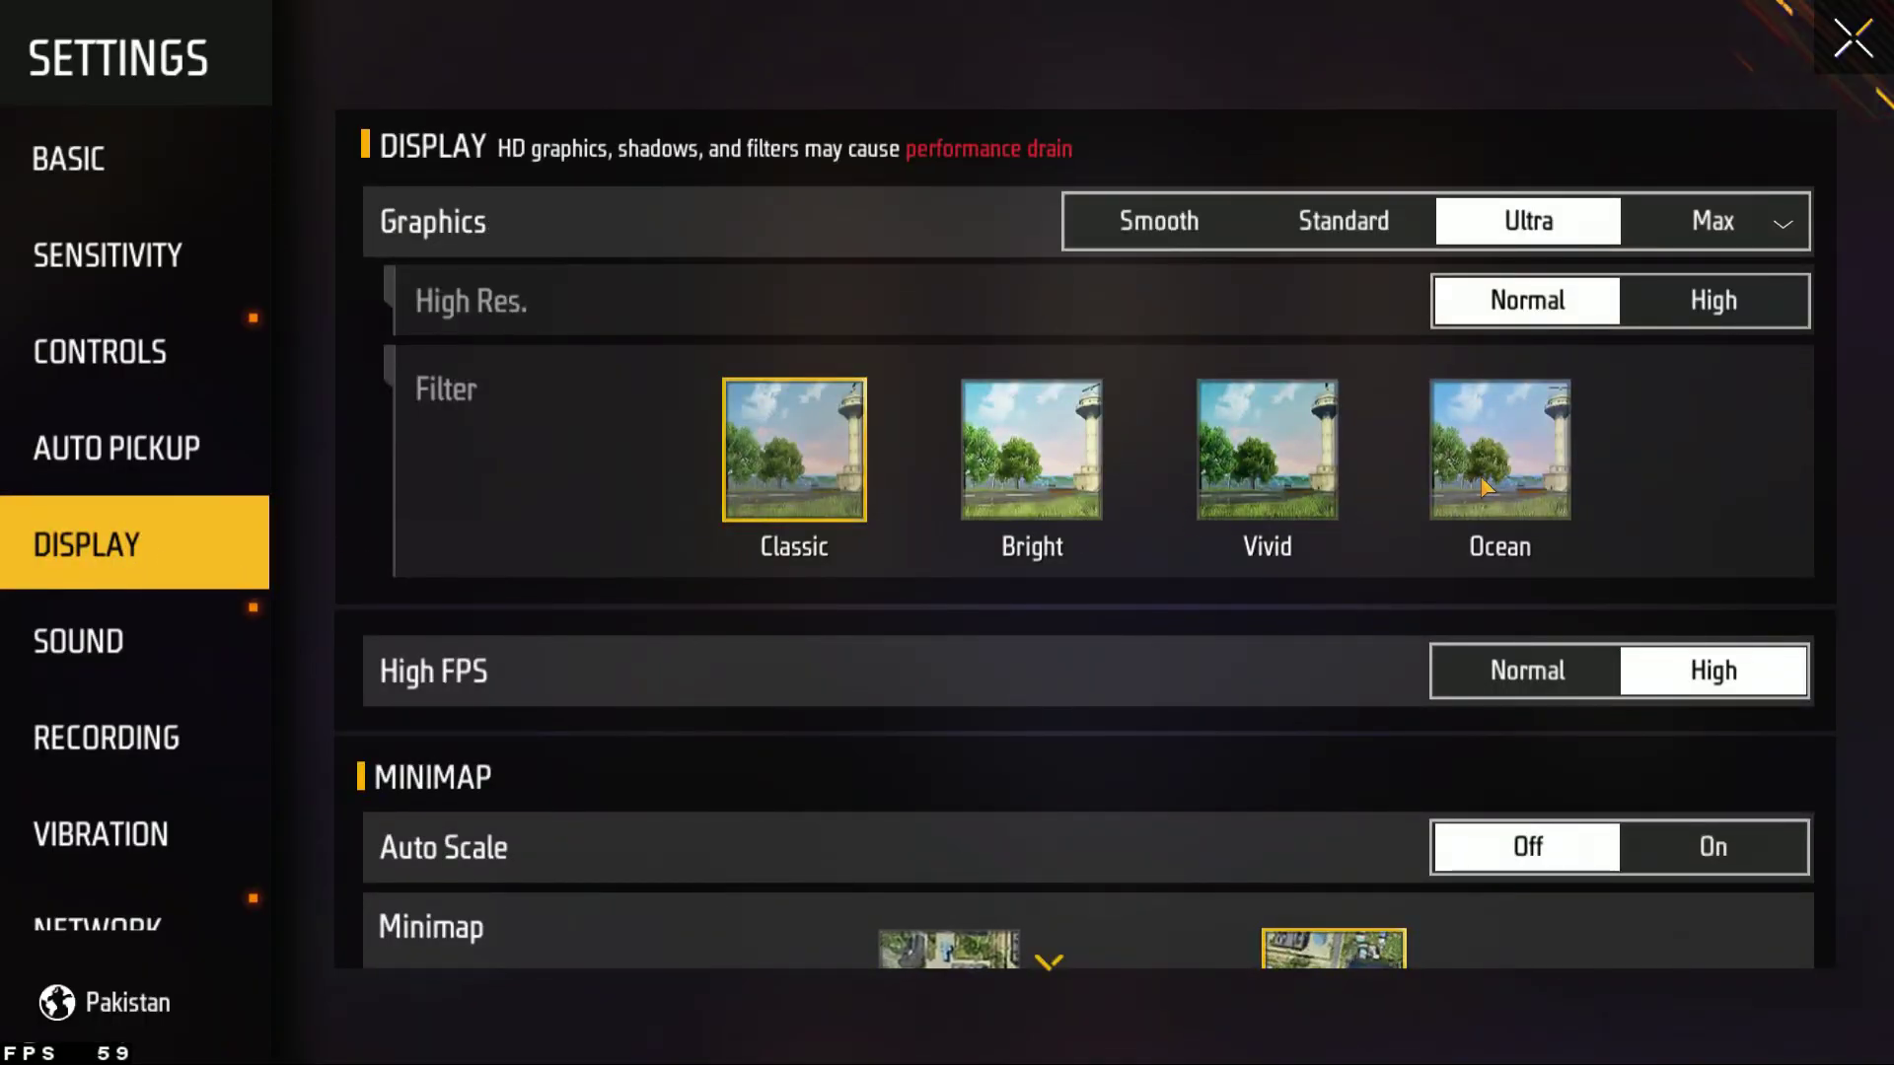
{"action": "left_click", "coordinate": [1735, 318]}
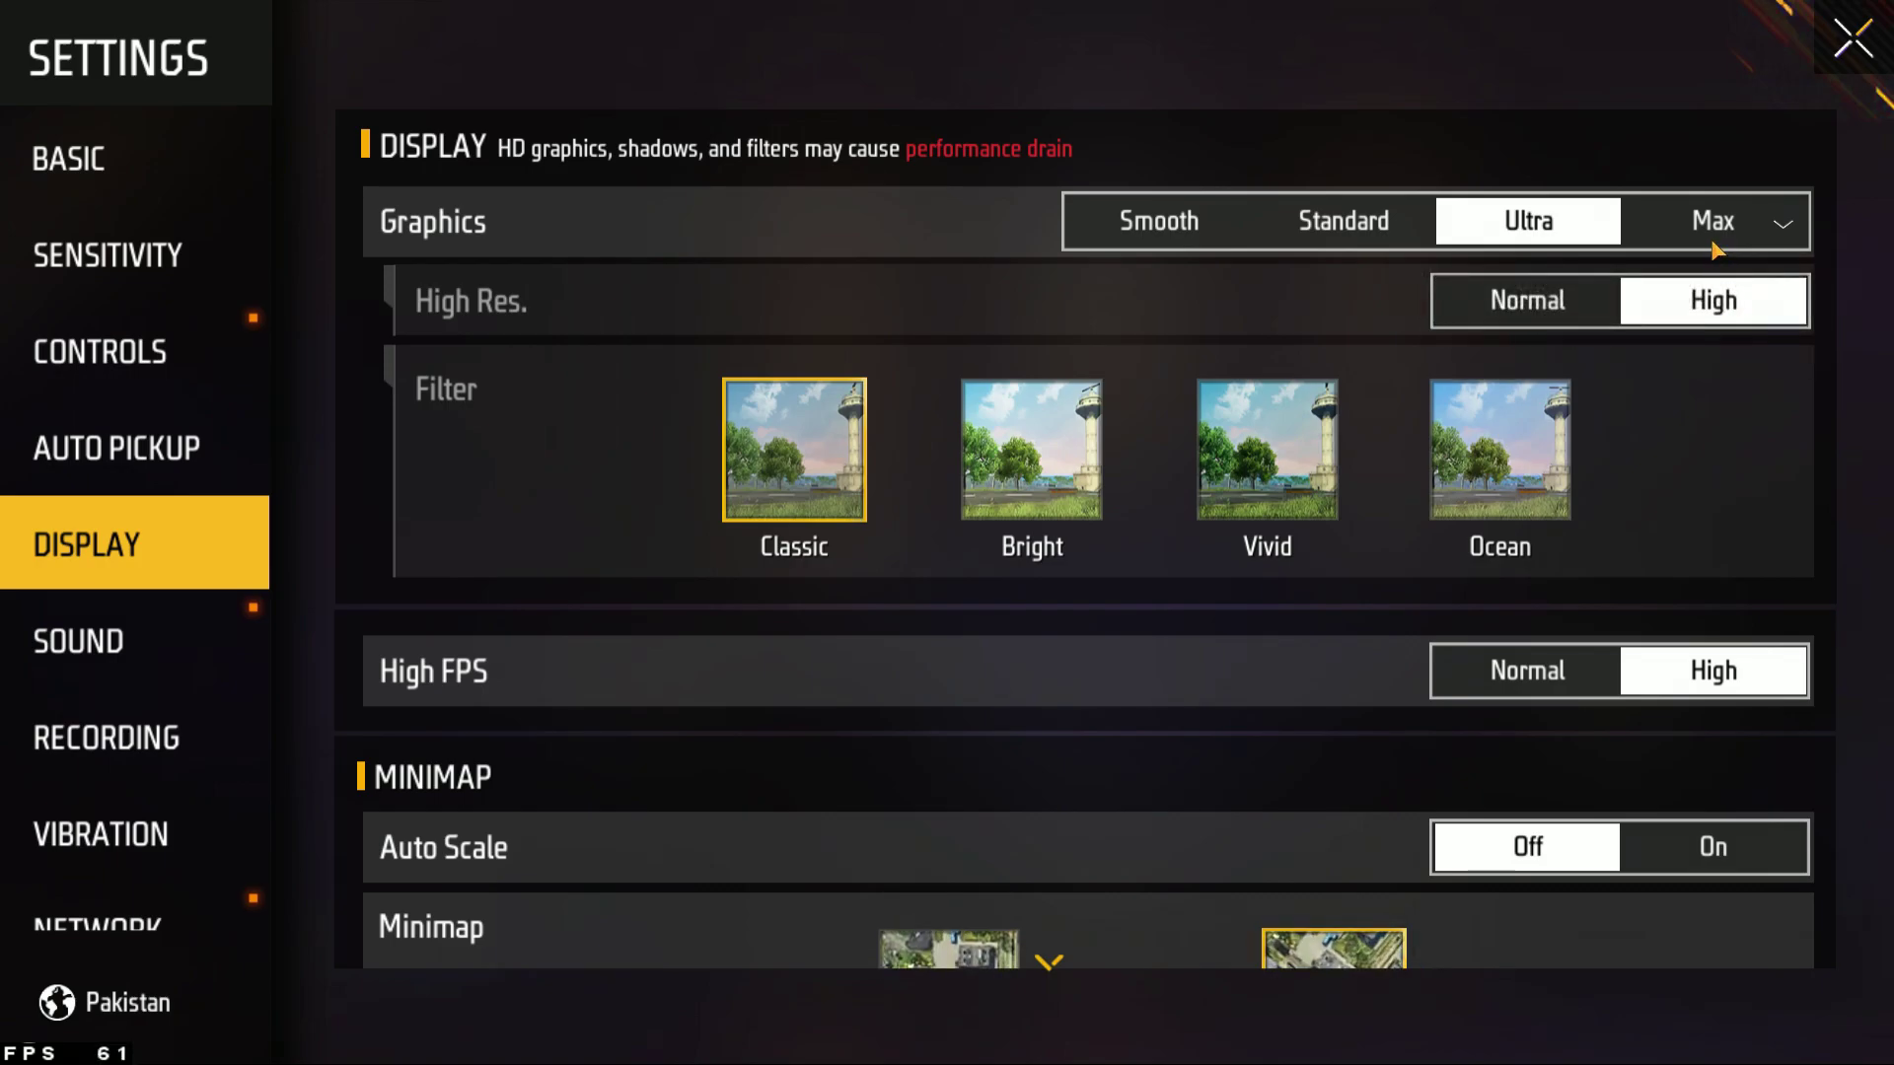
{"action": "left_click", "coordinate": [1186, 237]}
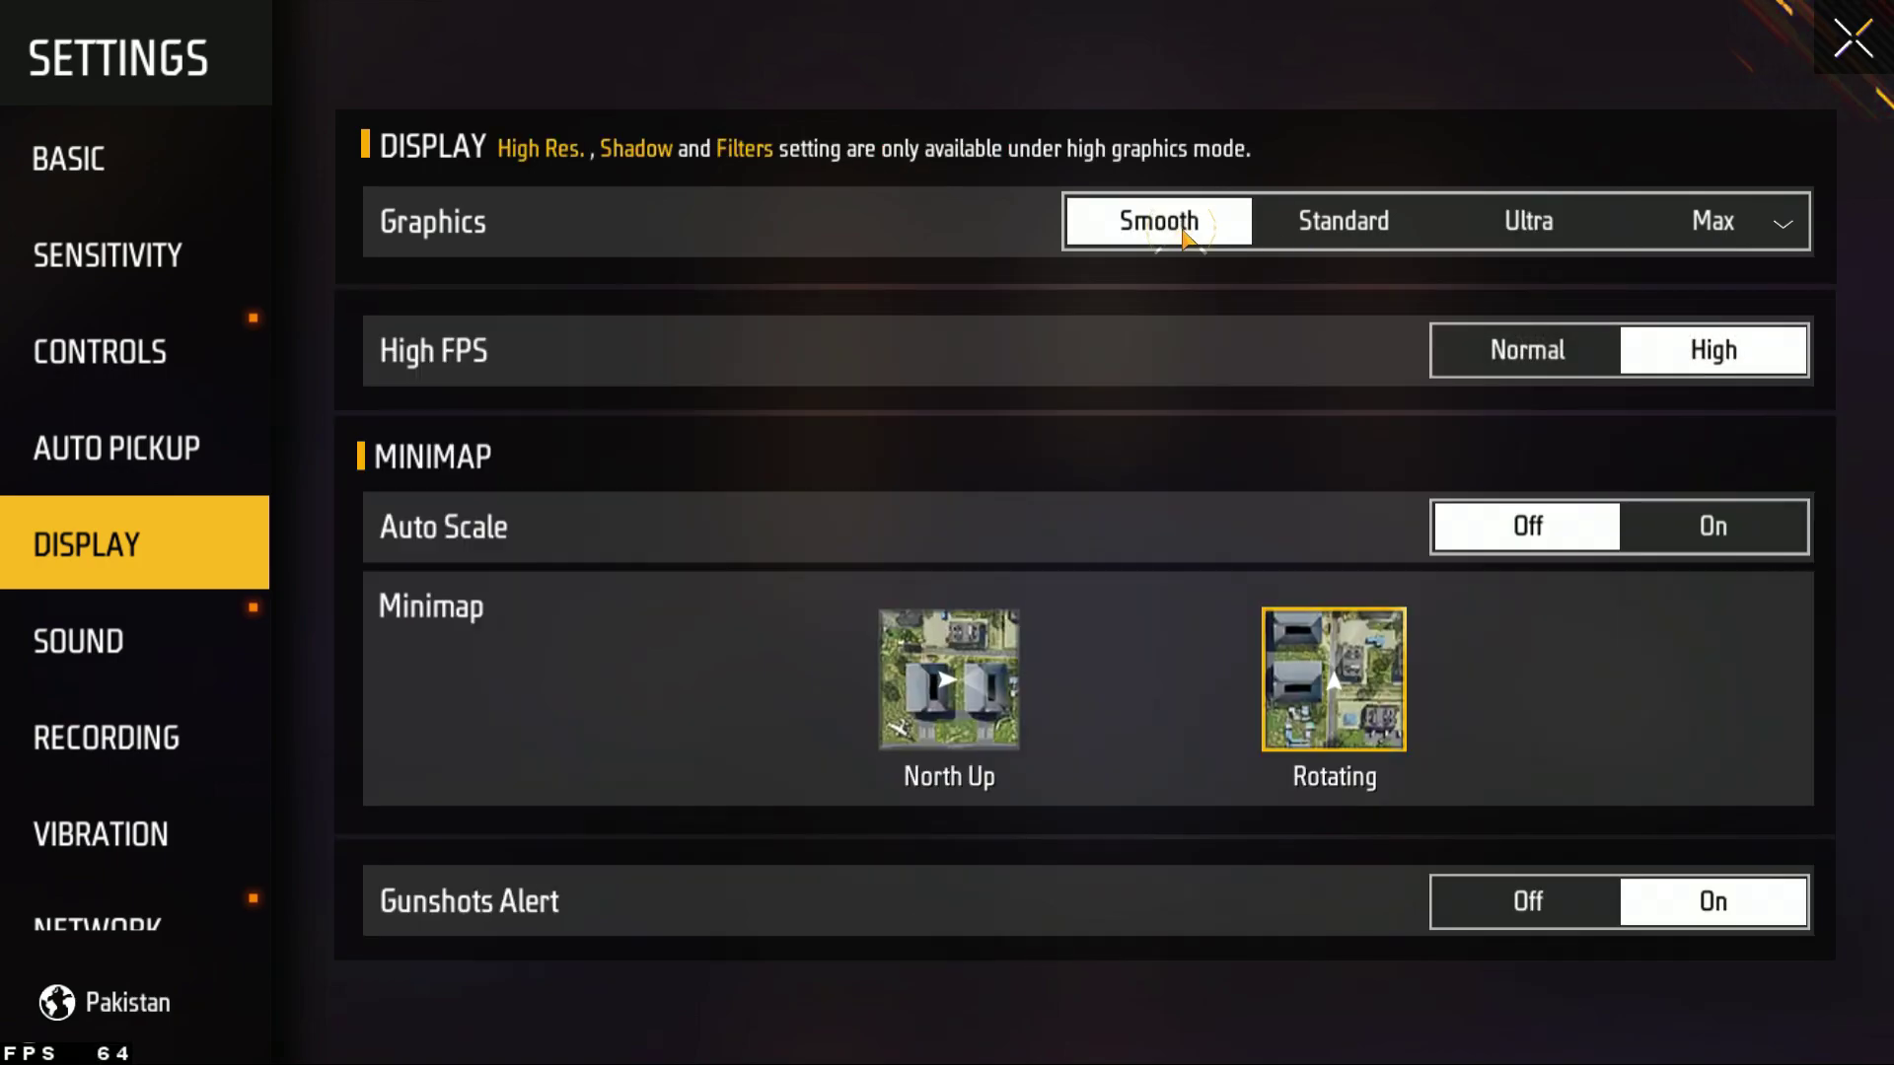
{"action": "left_click", "coordinate": [1699, 530]}
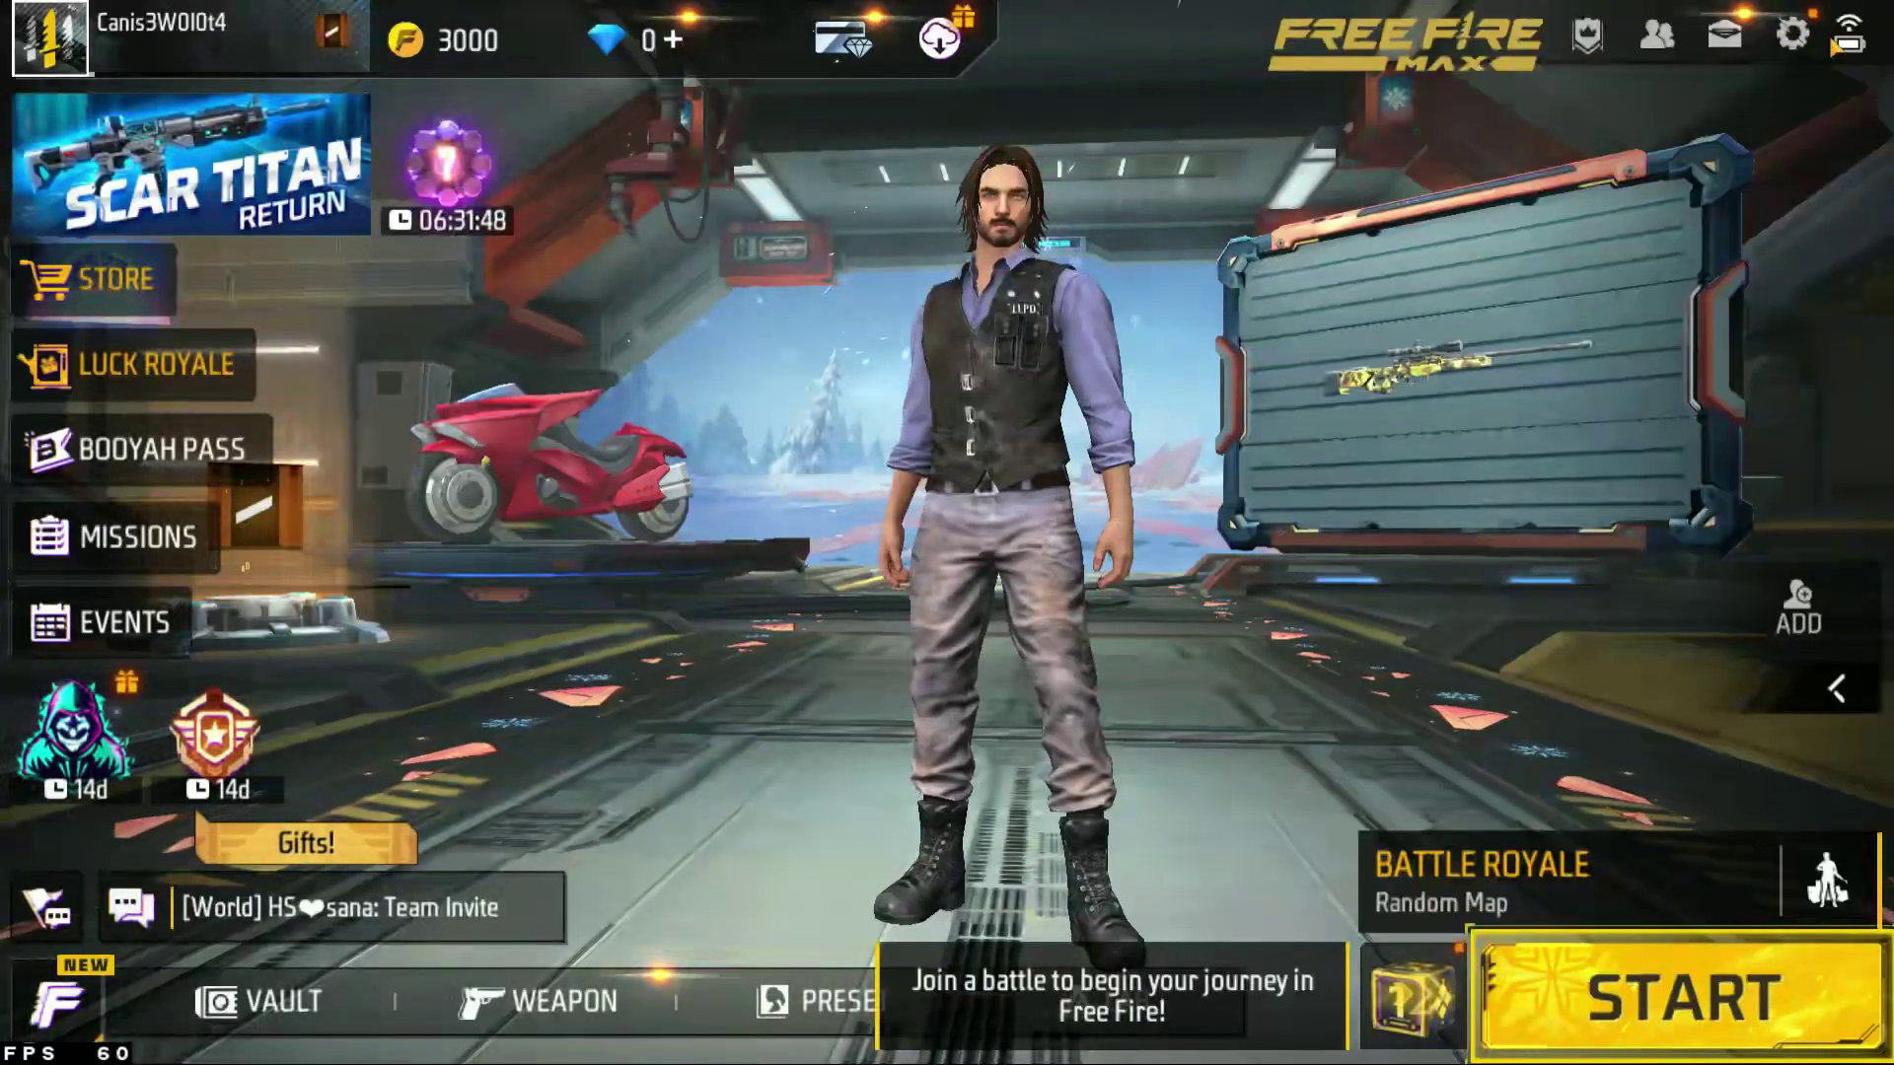
Start a Battle Royale match on Random Map and drop from the plane onto the island.
{"action": "left_click", "coordinate": [1670, 1026]}
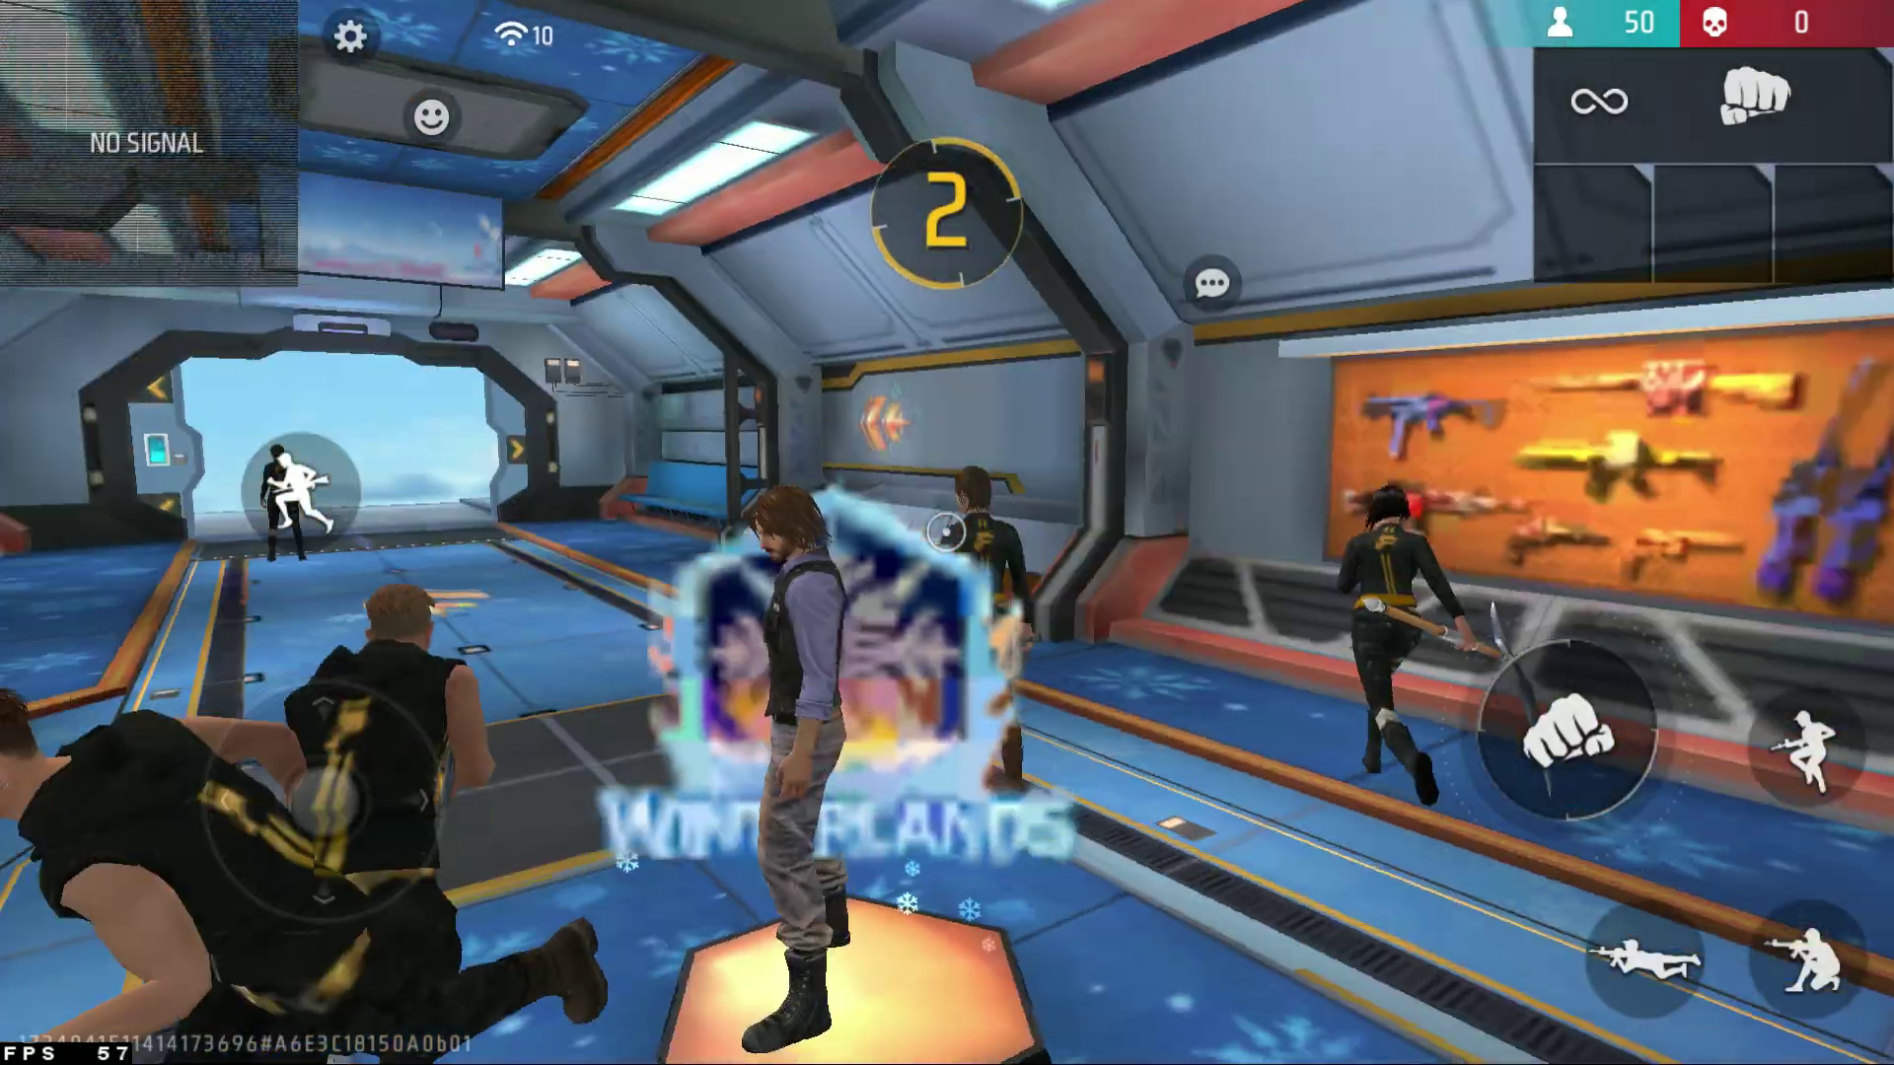
{"action": "left_click_drag", "start_coordinate": [321, 801], "coordinate": [316, 742]}
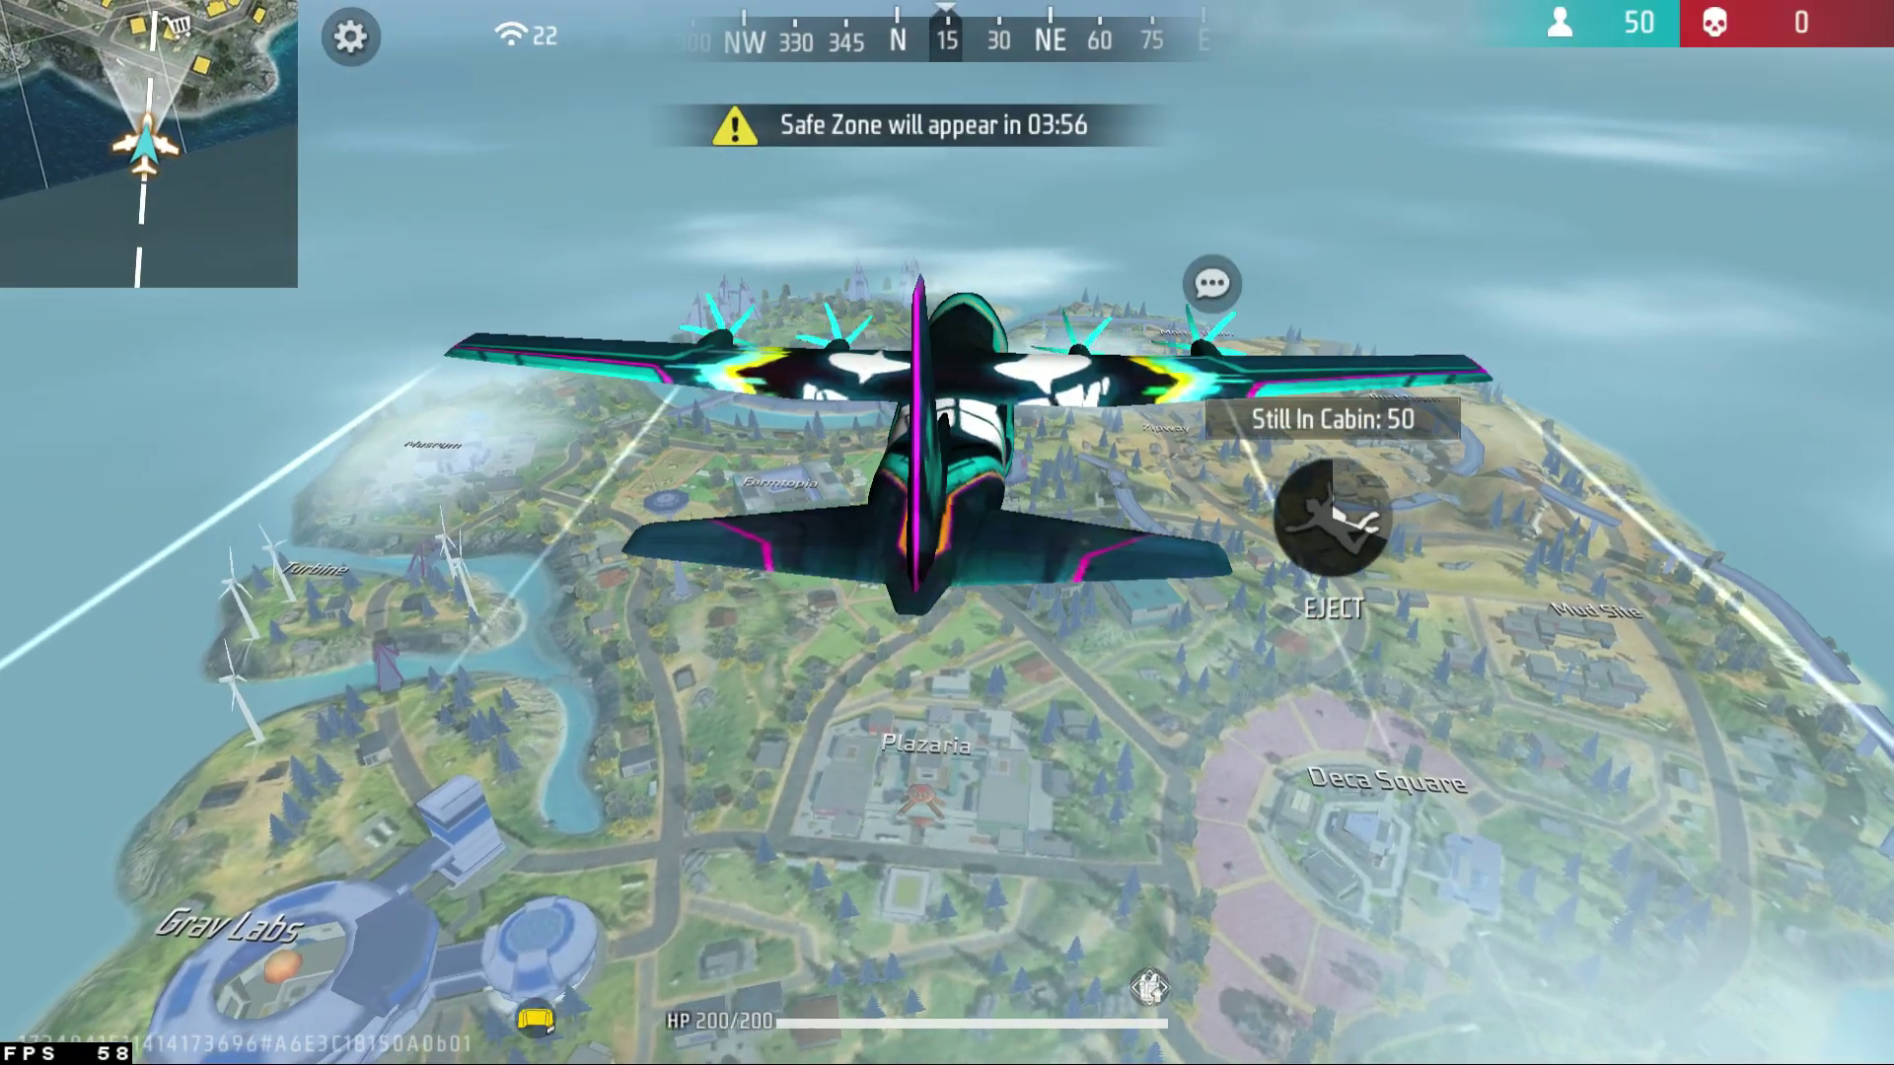
{"action": "left_click", "coordinate": [148, 143]}
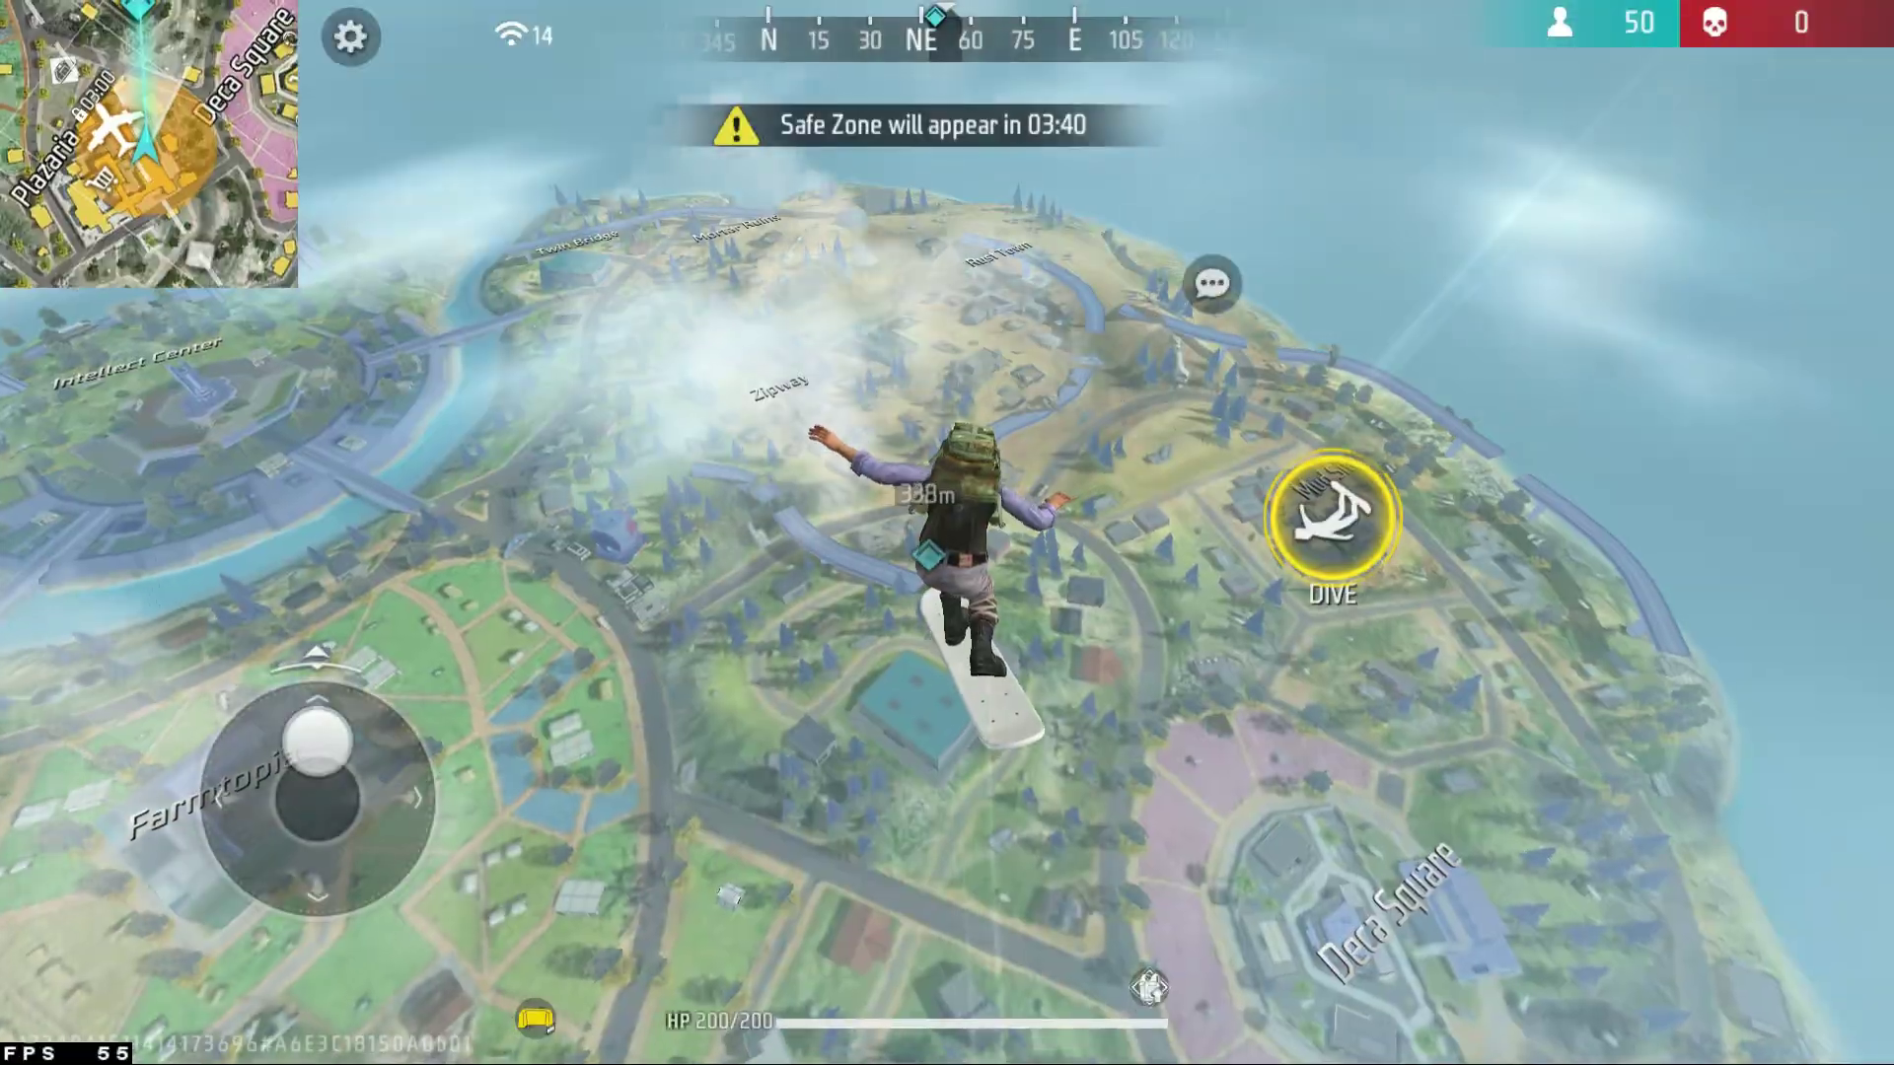
{"action": "left_click_drag", "start_coordinate": [317, 742], "coordinate": [316, 741]}
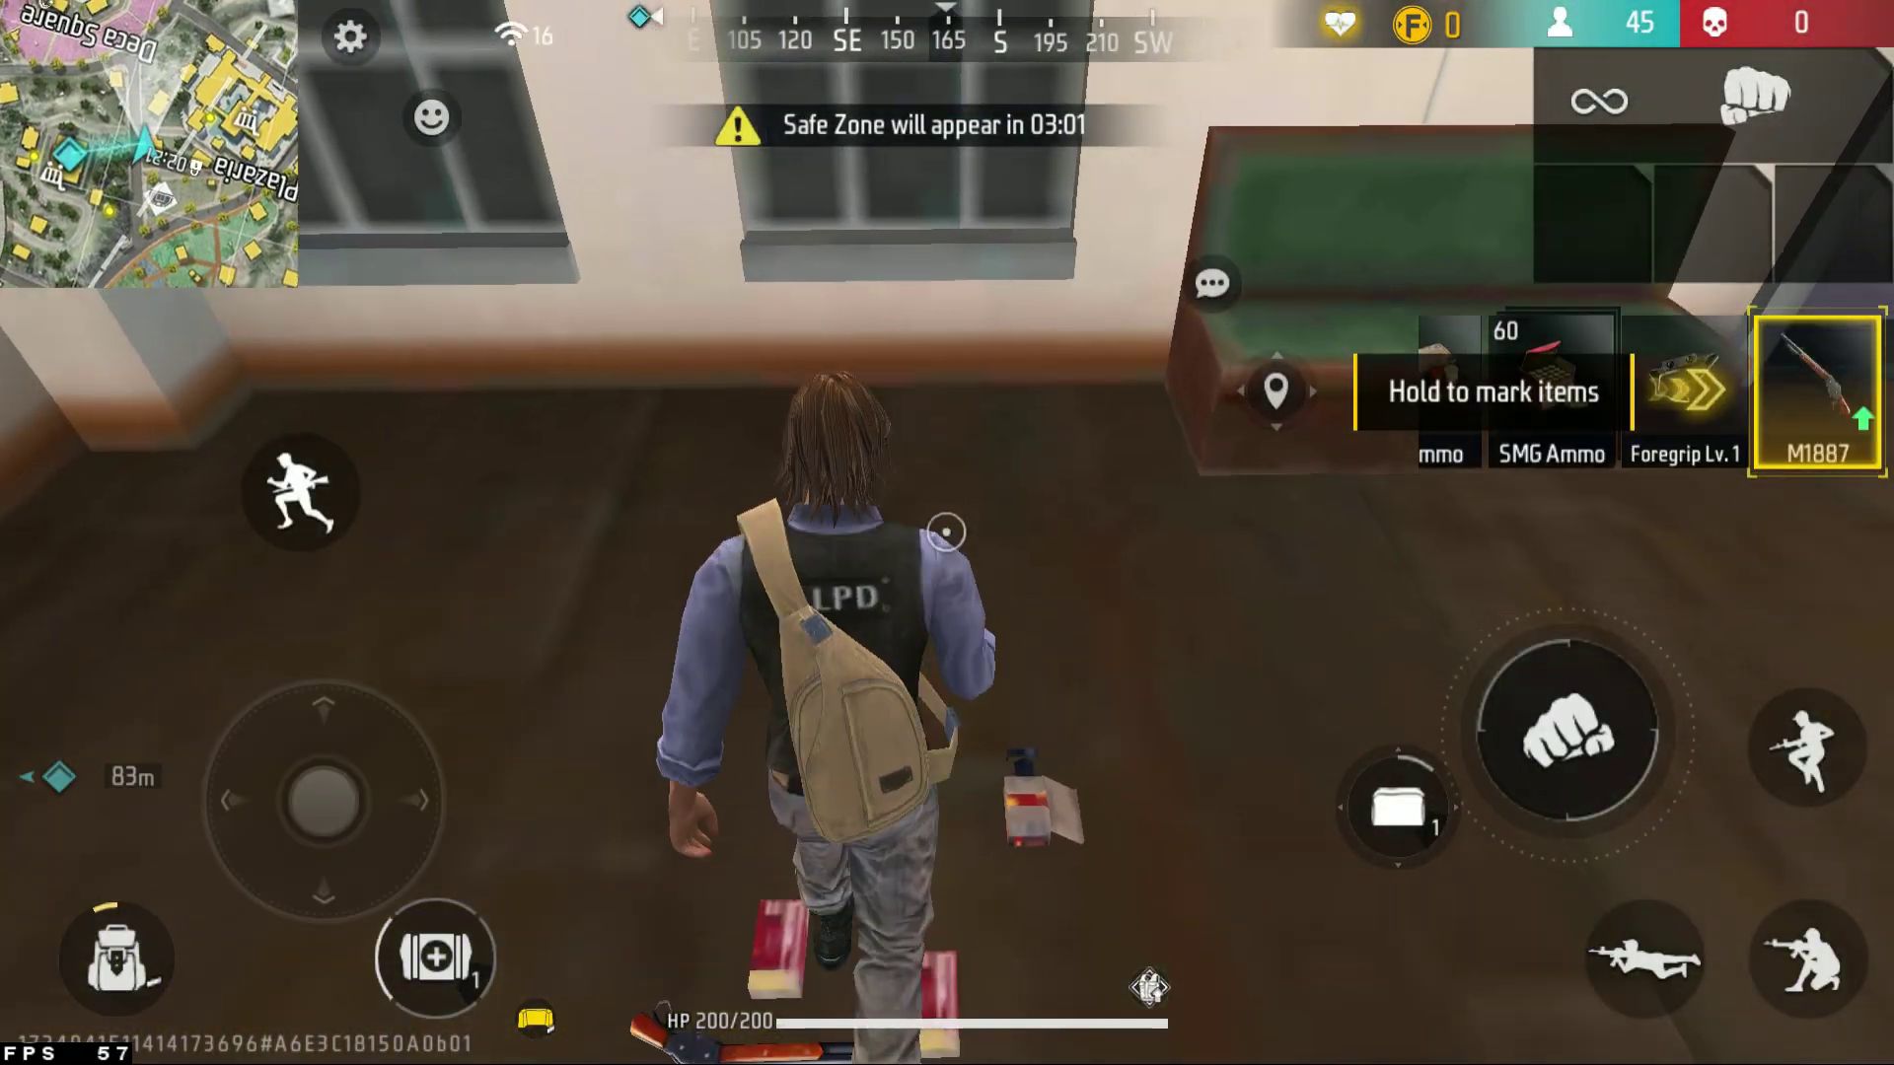
Pick up the M1887 and the Woodpecker, and run on with the Woodpecker in hand.
{"action": "left_click", "coordinate": [1818, 402]}
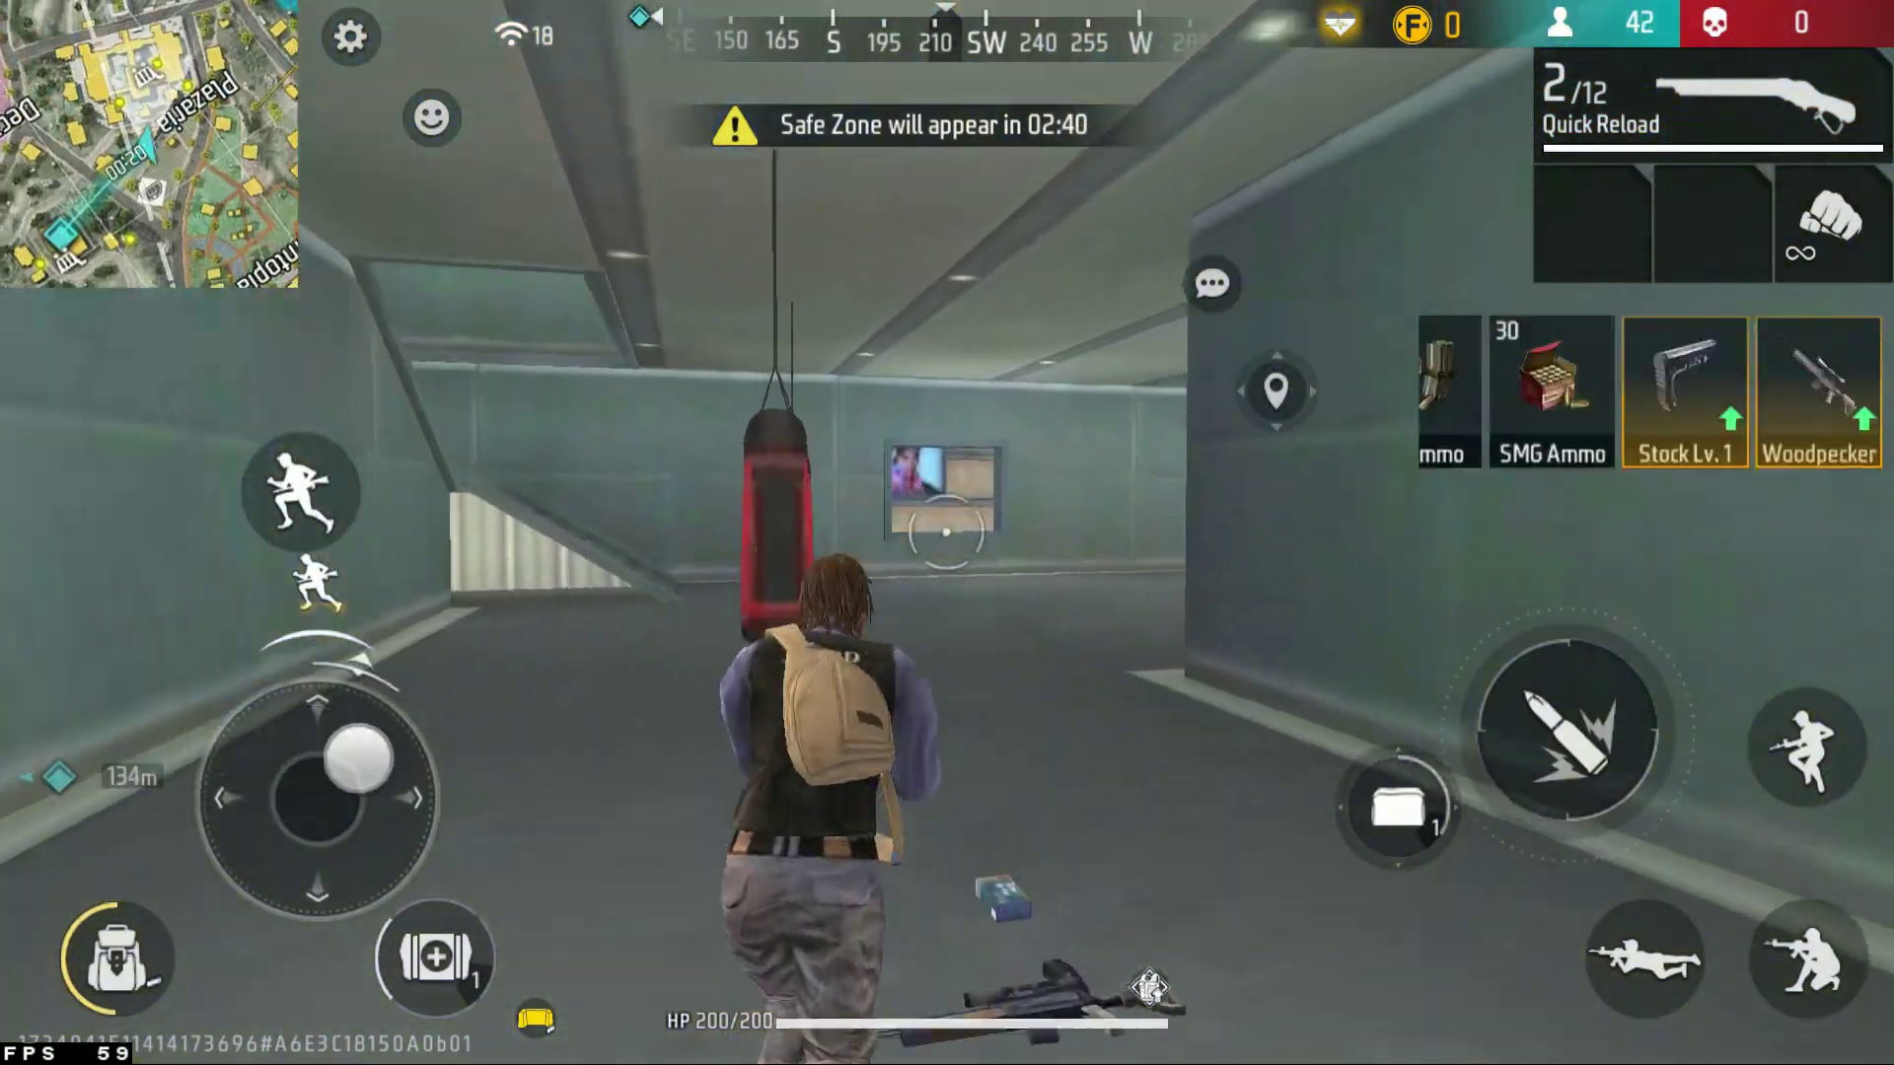
{"action": "left_click", "coordinate": [1814, 311]}
{"action": "left_click_drag", "start_coordinate": [322, 799], "coordinate": [317, 742]}
{"action": "left_click", "coordinate": [1592, 224]}
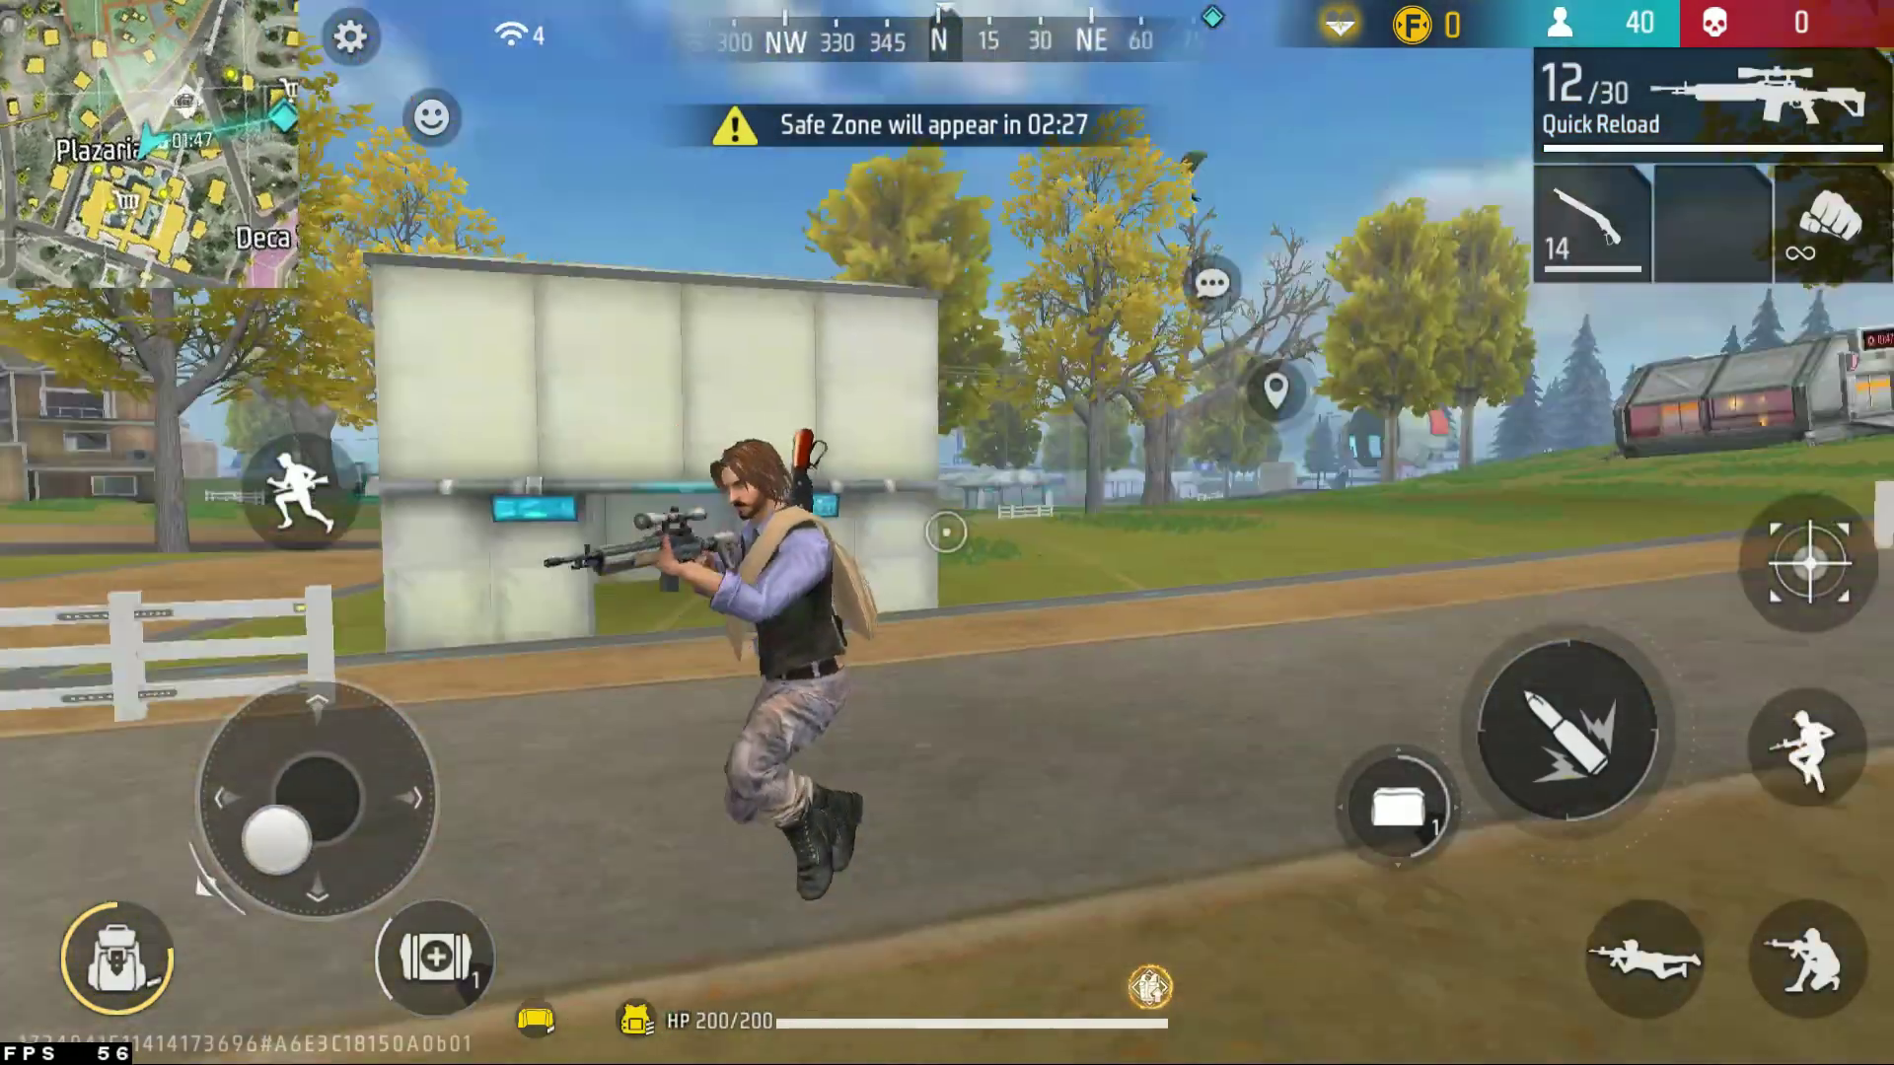